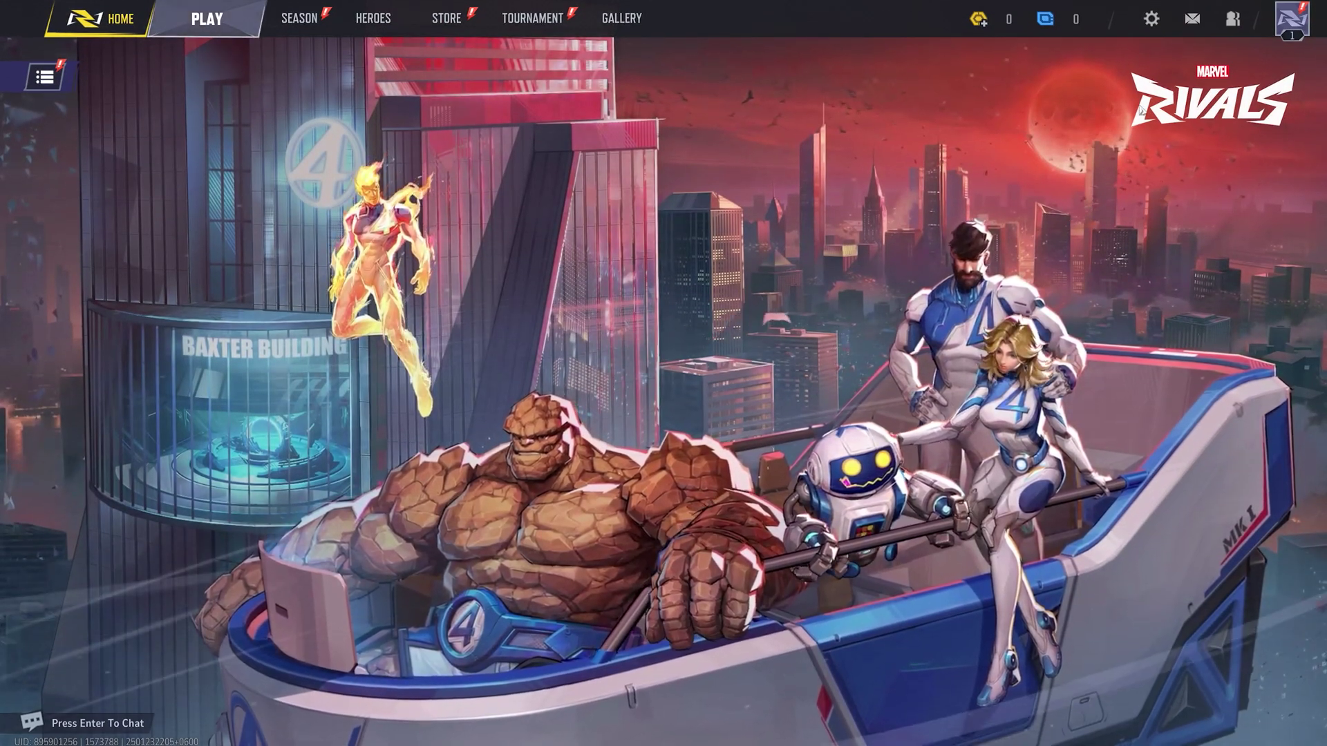
- Bring up the game menu over the Marvel Rivals home screen
{"action": "key", "text": "Escape"}
- Open the Display settings and keep Primary Monitor as the target display
{"action": "left_click", "coordinate": [665, 289]}
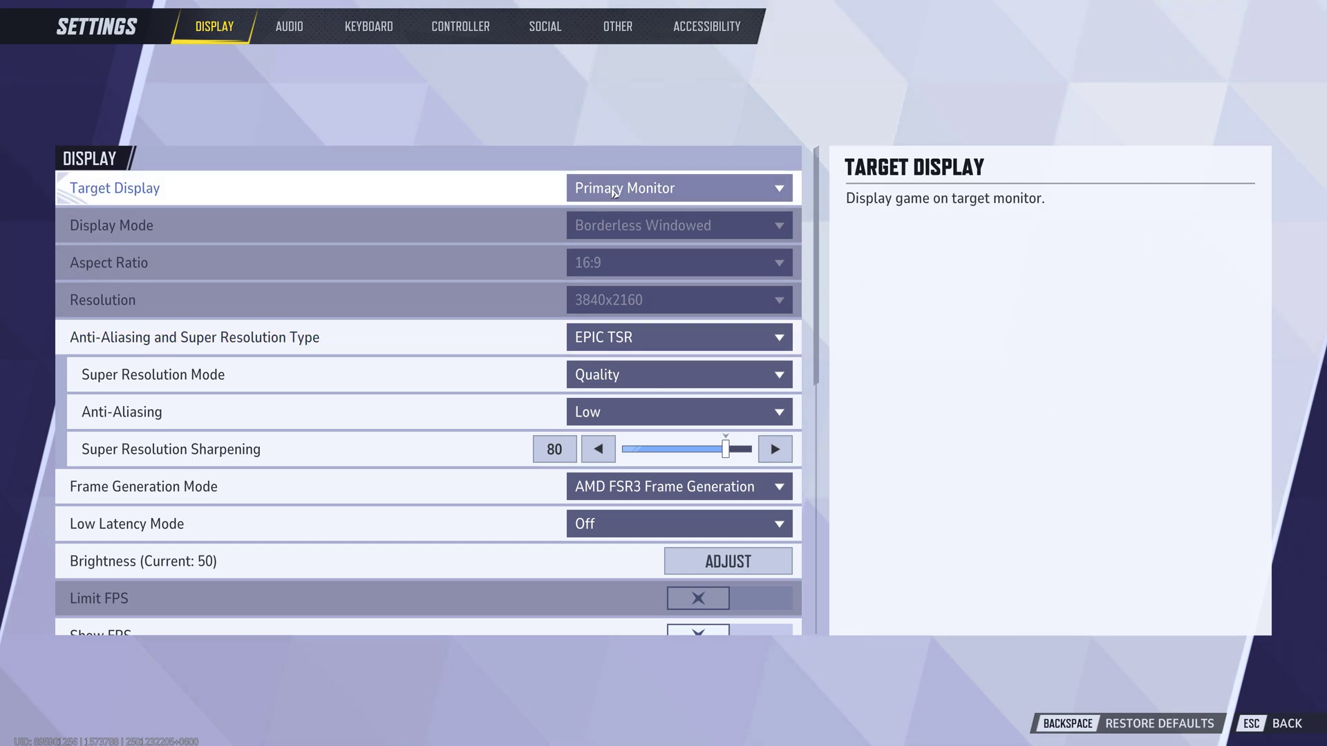
{"action": "left_click", "coordinate": [688, 194]}
{"action": "left_click", "coordinate": [694, 194]}
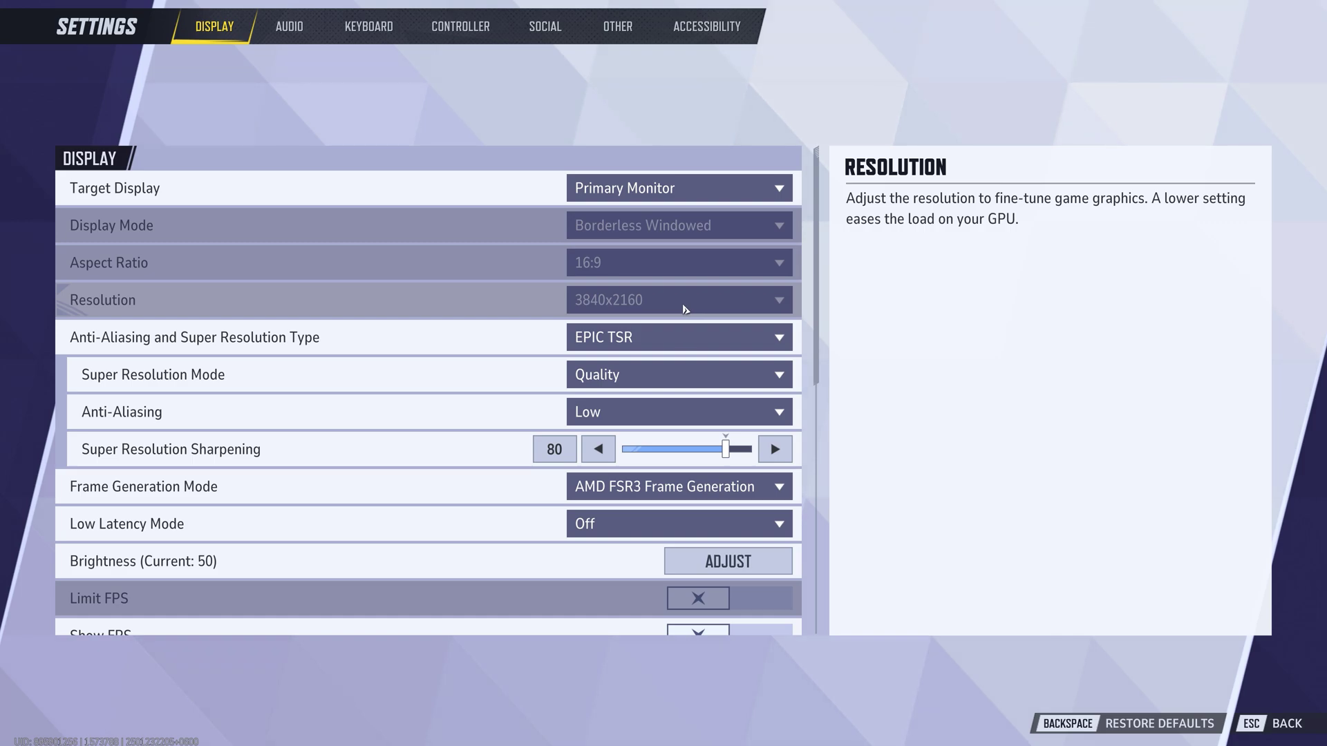
- Set anti-aliasing to NVIDIA DLSS after trying TAAU, with sharpening at 80
{"action": "left_click", "coordinate": [642, 335]}
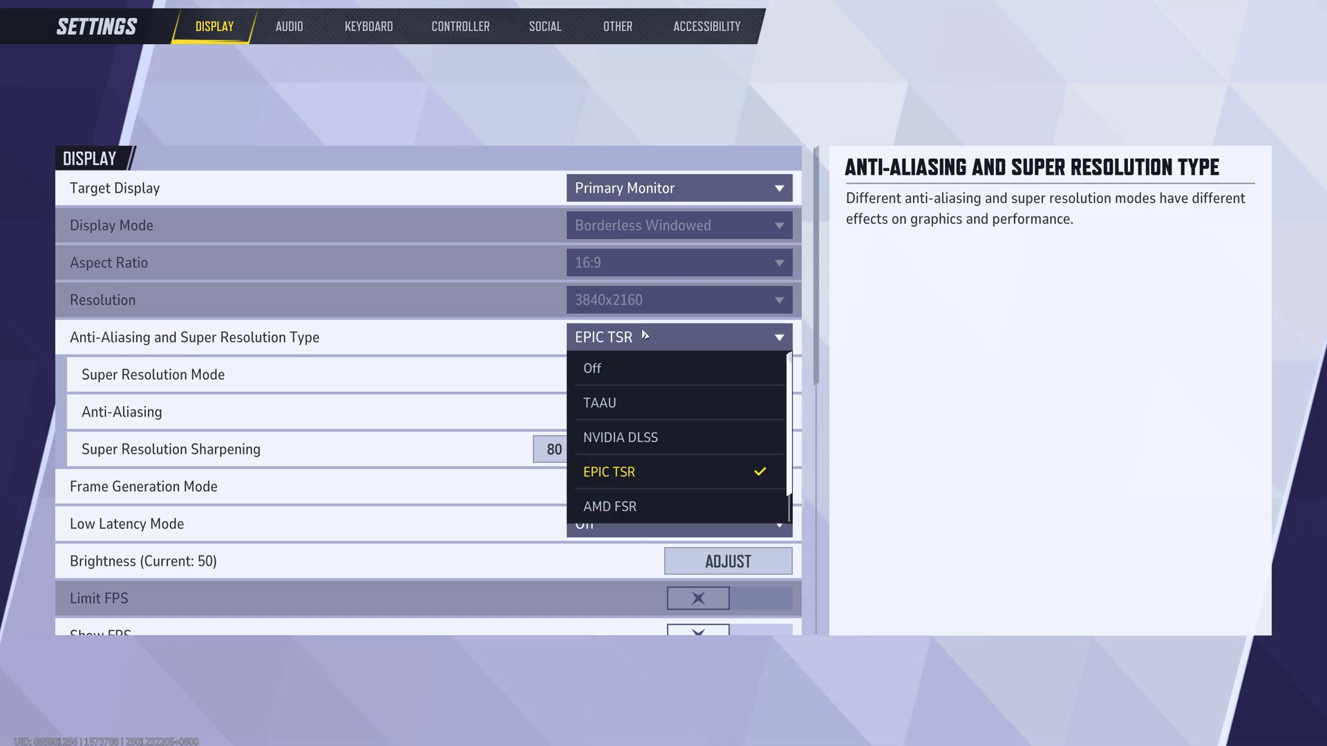
{"action": "left_click", "coordinate": [637, 436]}
{"action": "left_click", "coordinate": [653, 346]}
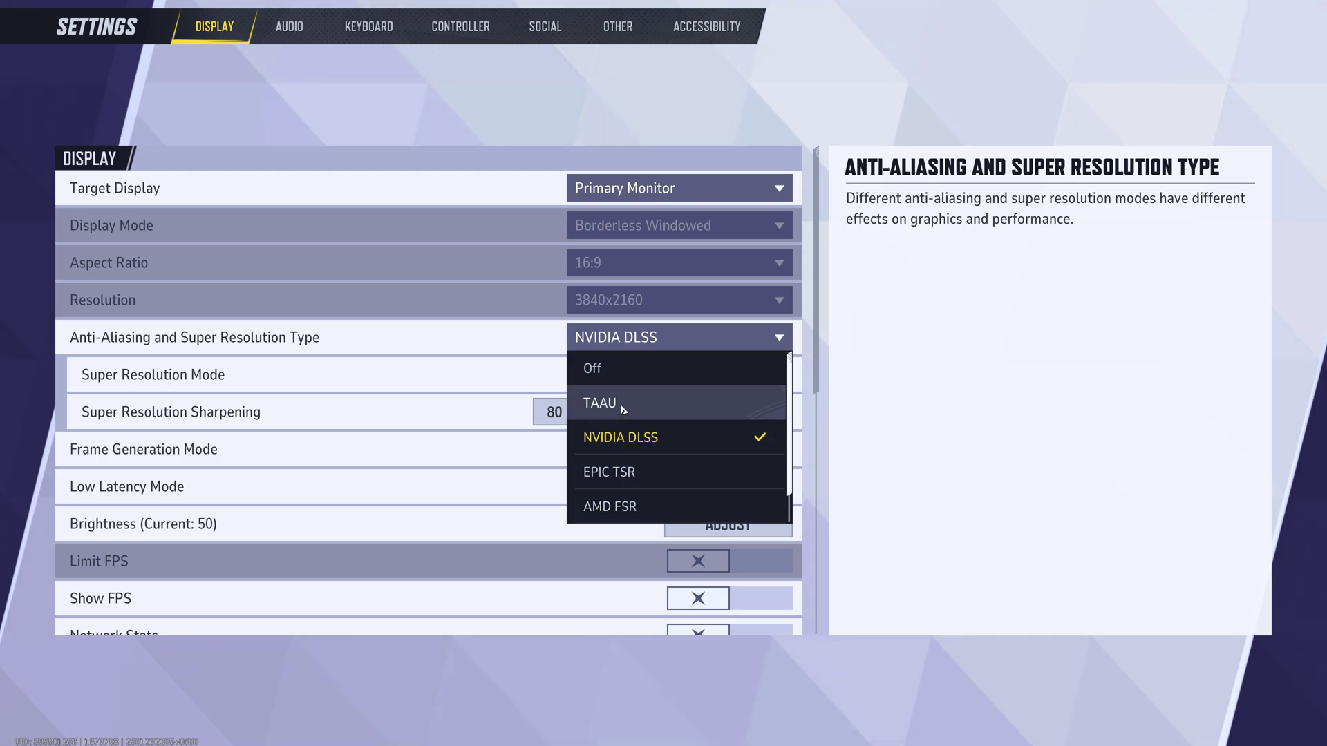
{"action": "left_click", "coordinate": [626, 403]}
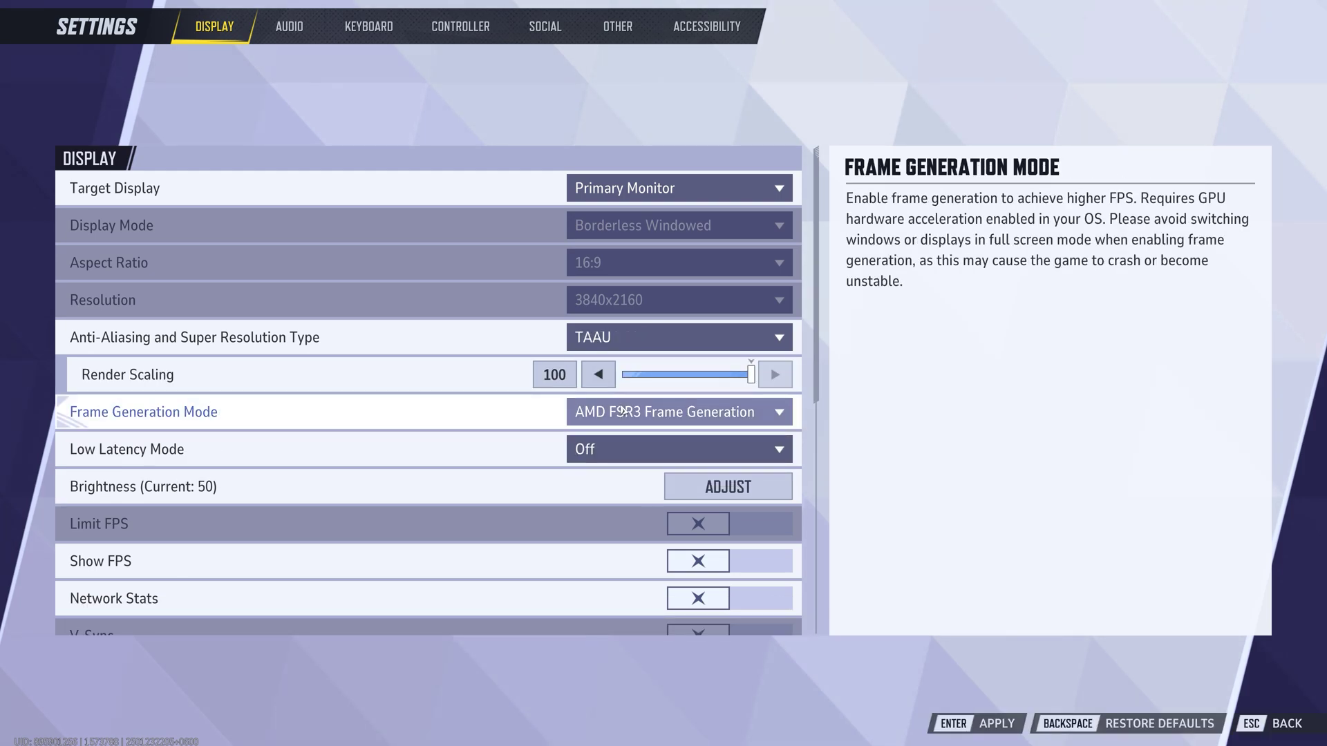
{"action": "left_click", "coordinate": [624, 340]}
{"action": "left_click", "coordinate": [639, 435]}
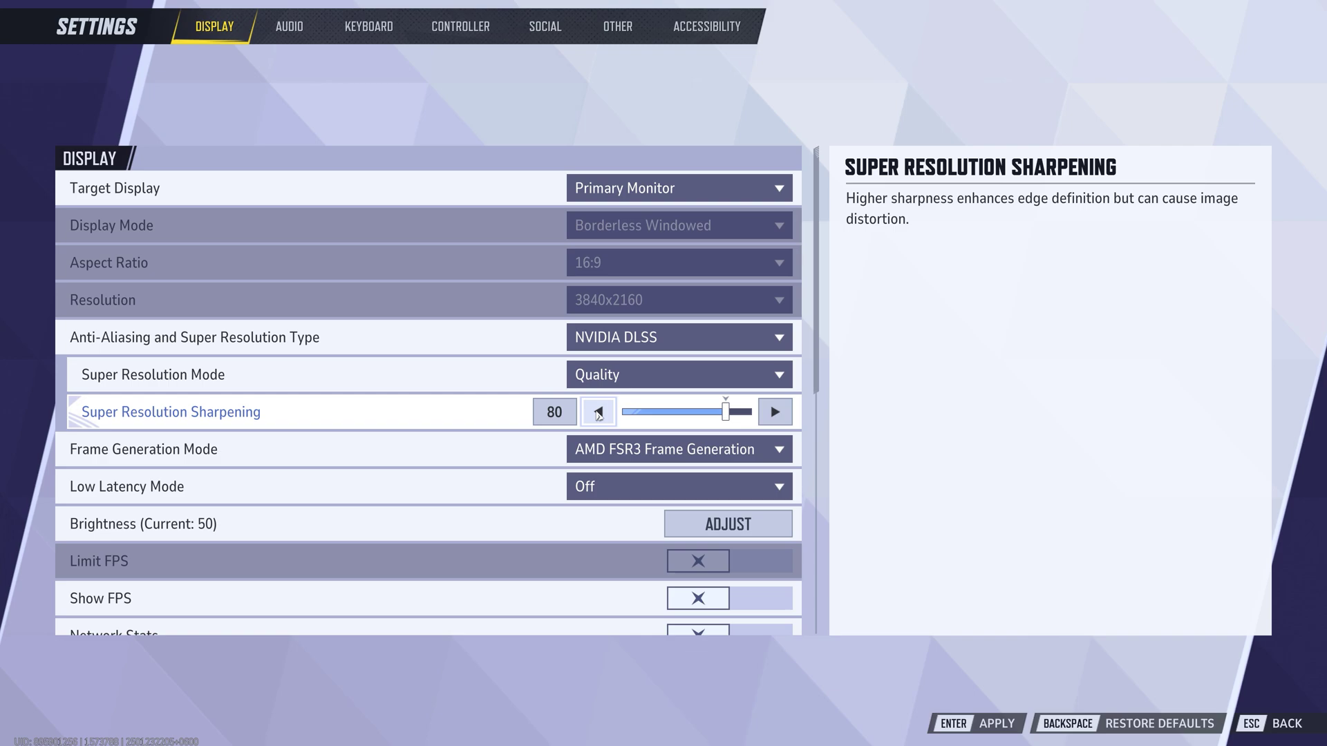
{"action": "mouse_move", "coordinate": [729, 419]}
{"action": "left_mouse_down"}
{"action": "mouse_move", "coordinate": [692, 421]}
{"action": "mouse_move", "coordinate": [726, 418]}
{"action": "left_mouse_up"}
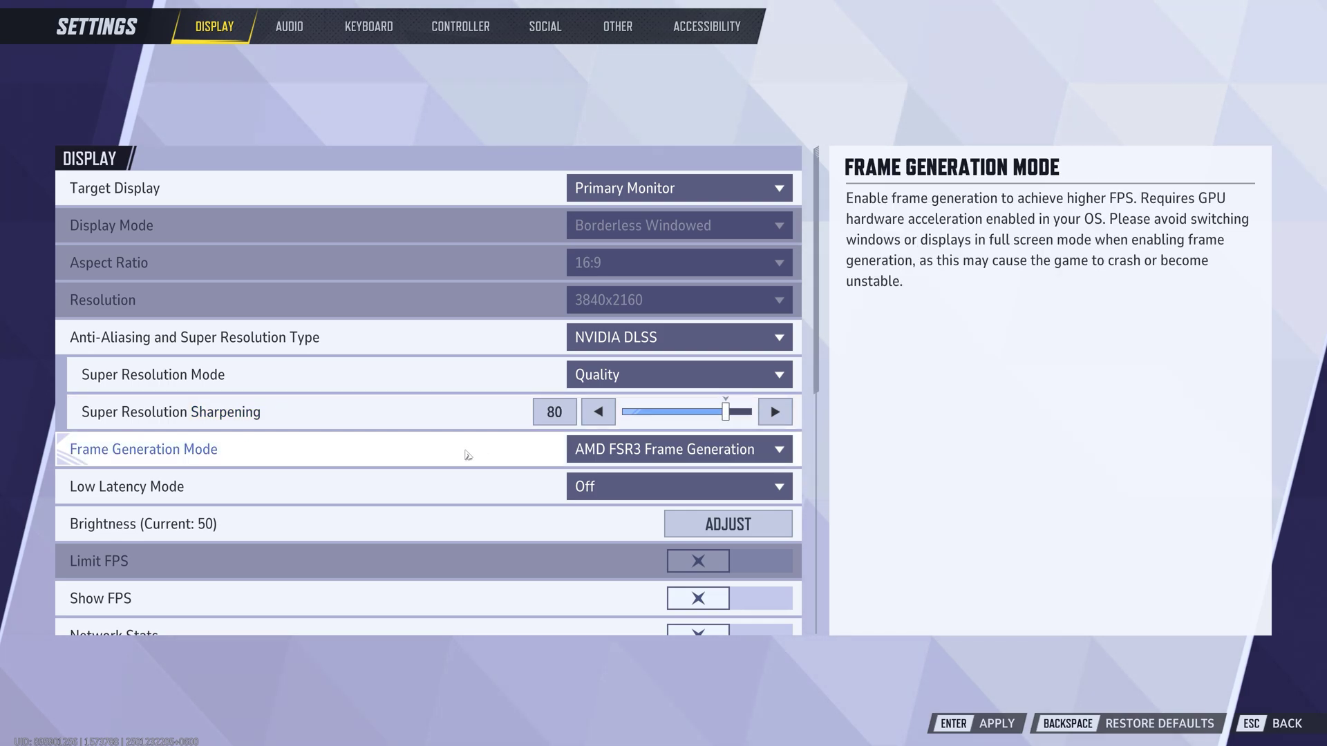
- Turn Frame Generation Mode off and set Low Latency Mode to NVIDIA Reflex
{"action": "left_click", "coordinate": [658, 456]}
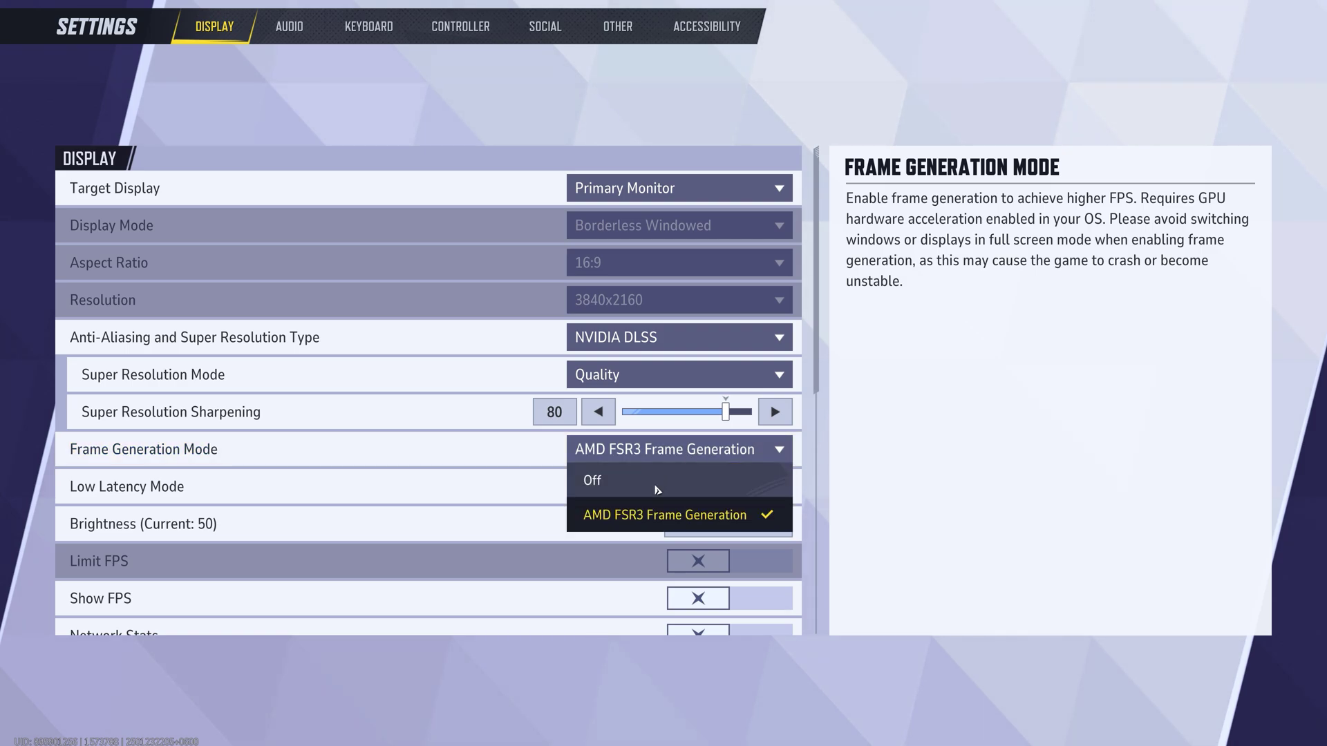
{"action": "left_click", "coordinate": [602, 482]}
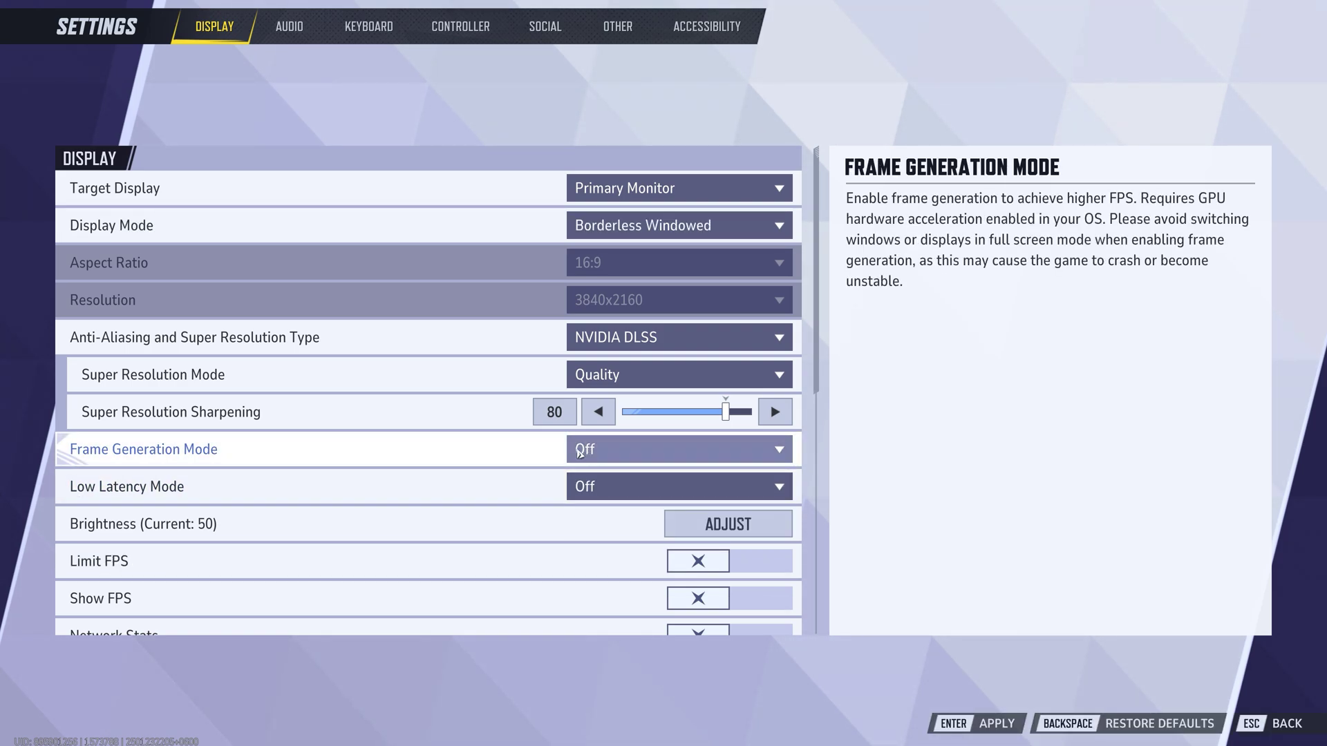
{"action": "left_click", "coordinate": [652, 486]}
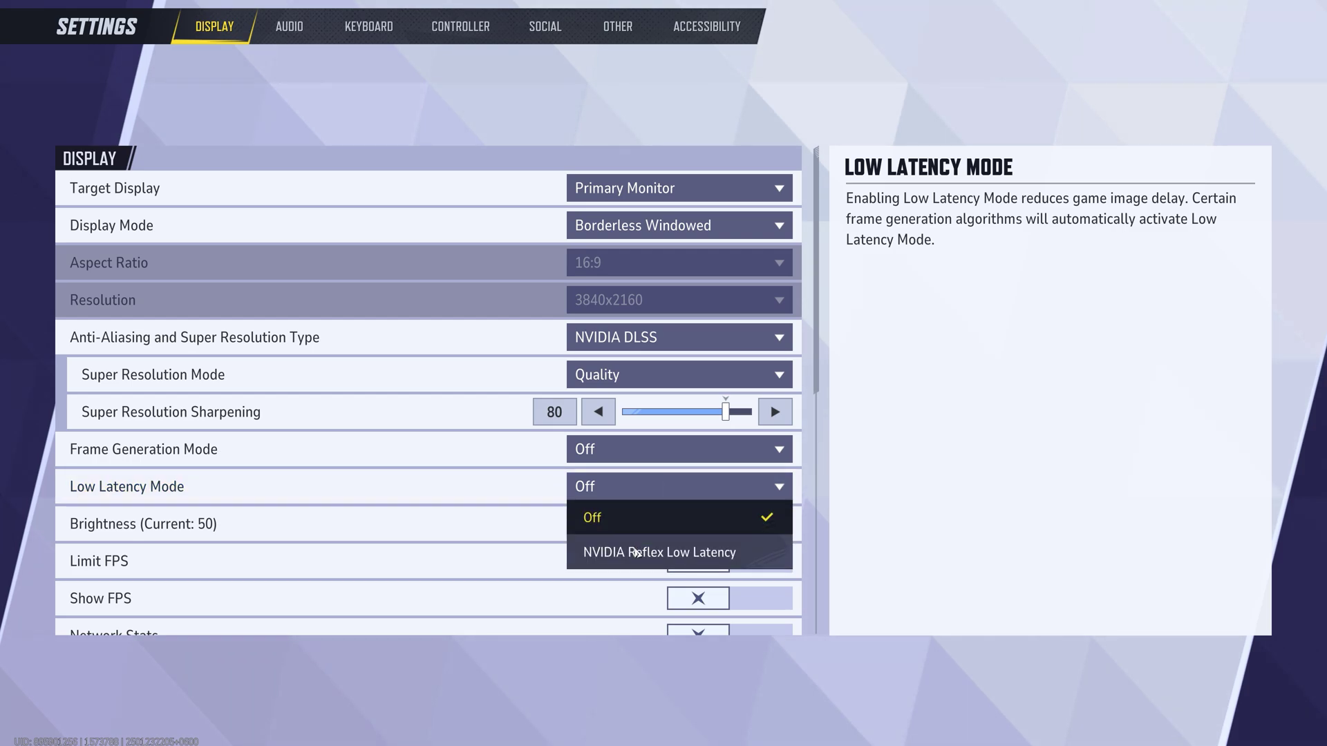
{"action": "left_click", "coordinate": [635, 553]}
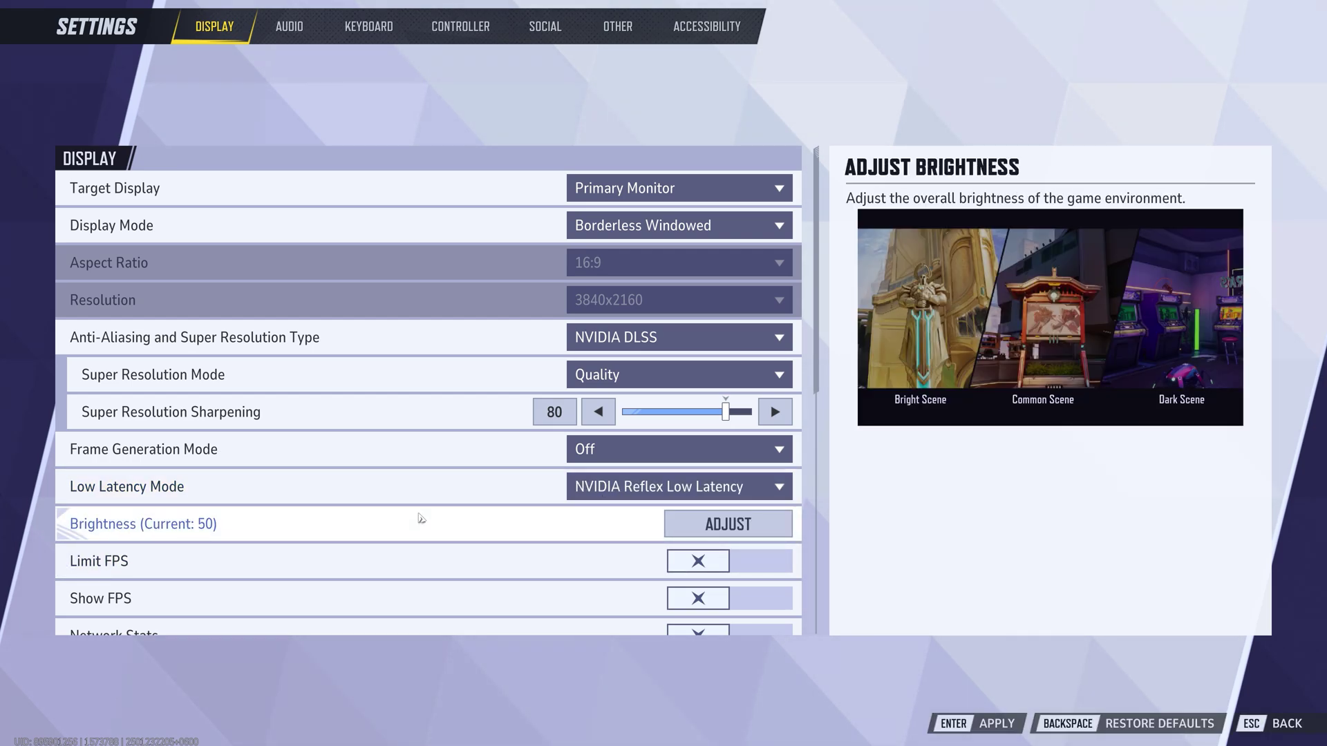
- Leave Limit FPS off and switch on Show FPS and V-Sync
{"action": "scroll", "coordinate": [420, 519], "scroll_direction": "down", "scroll_amount": 2}
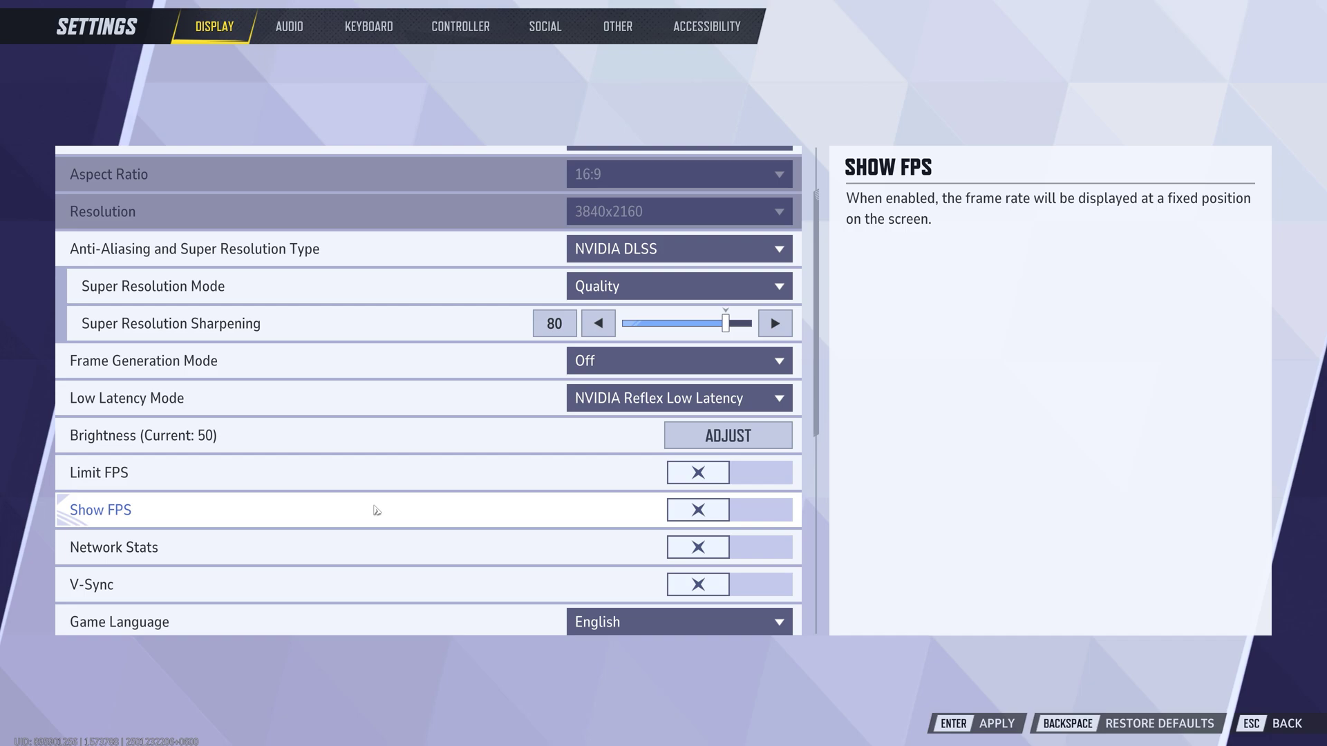
{"action": "scroll", "coordinate": [377, 511], "scroll_direction": "down", "scroll_amount": 2}
{"action": "left_click", "coordinate": [724, 398]}
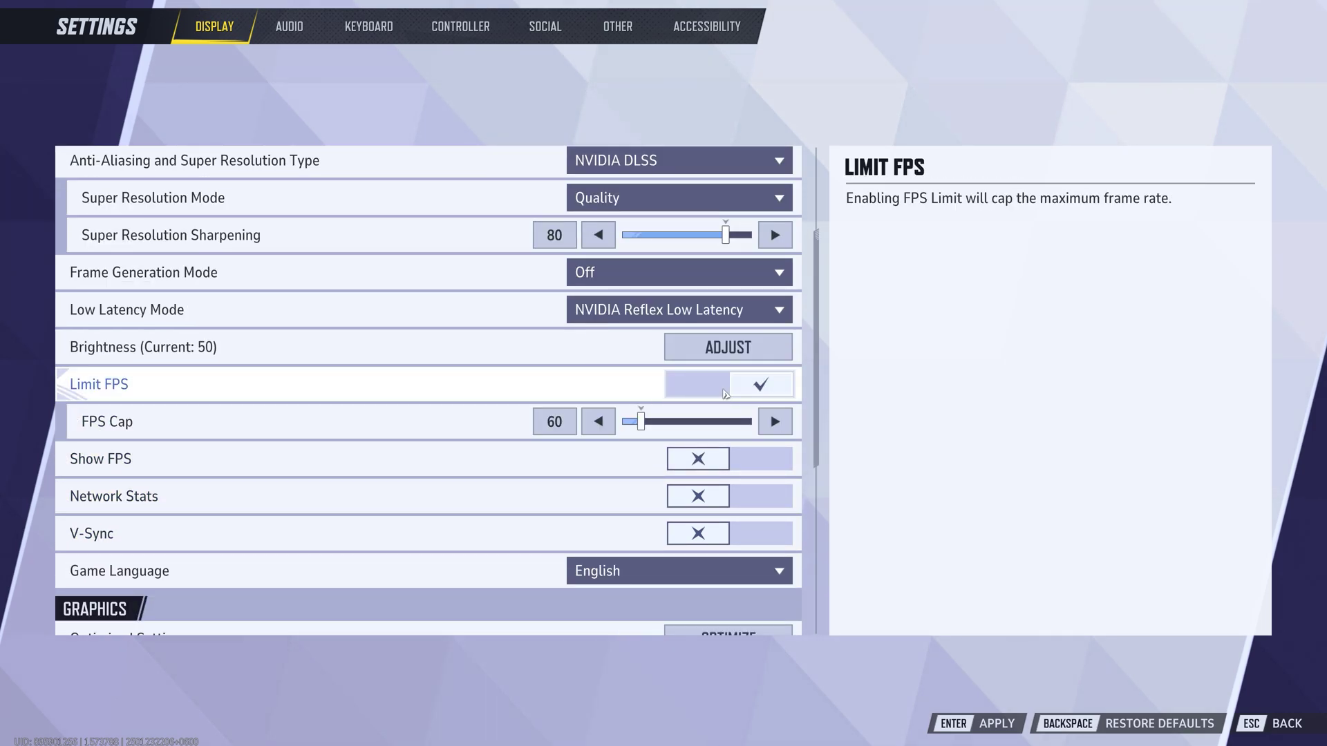
{"action": "left_click", "coordinate": [725, 392]}
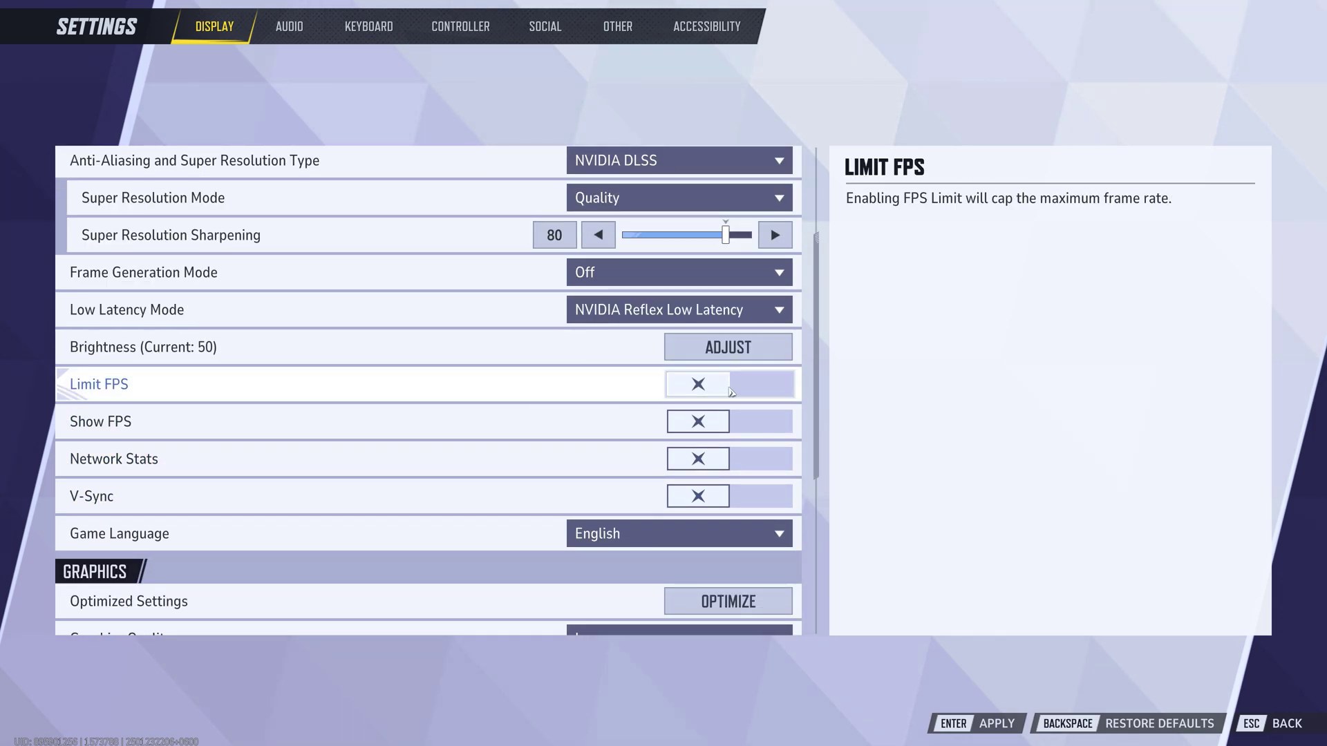
{"action": "left_click", "coordinate": [710, 429]}
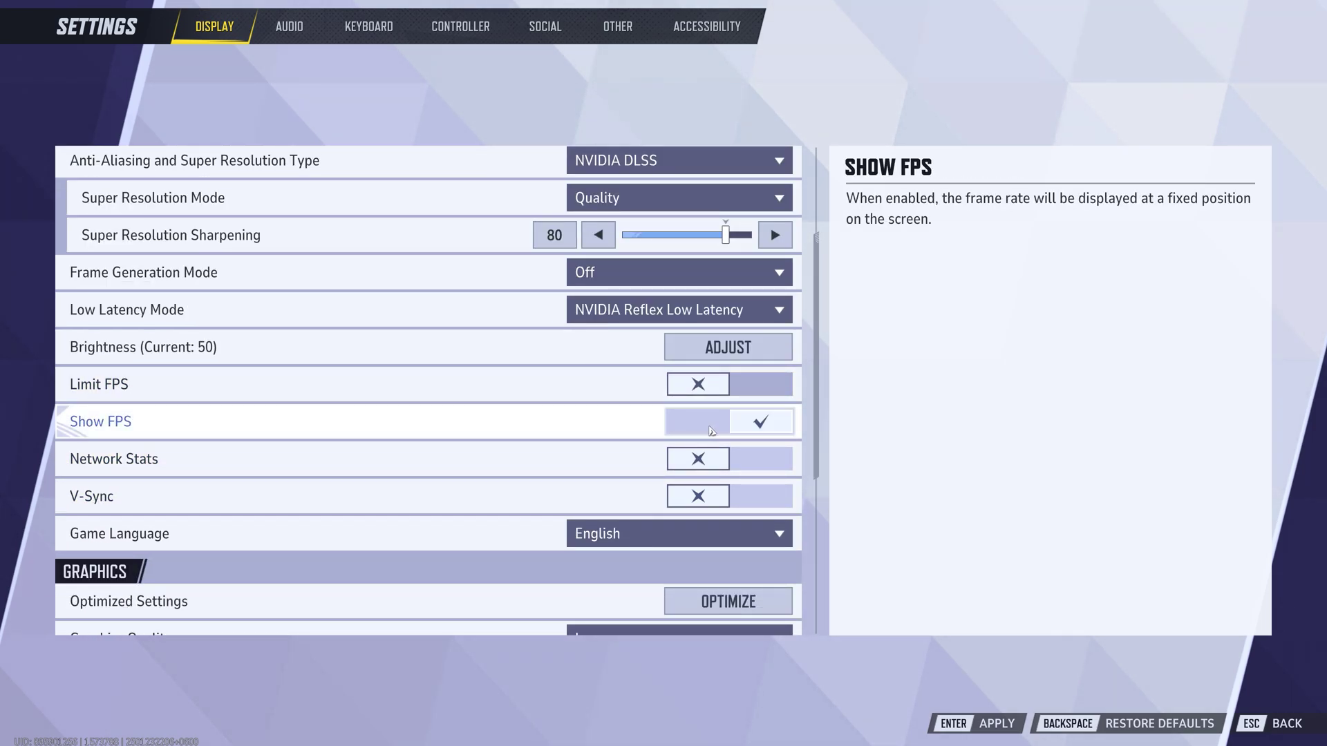
{"action": "left_click", "coordinate": [700, 493]}
{"action": "scroll", "coordinate": [623, 486], "scroll_direction": "down", "scroll_amount": 1}
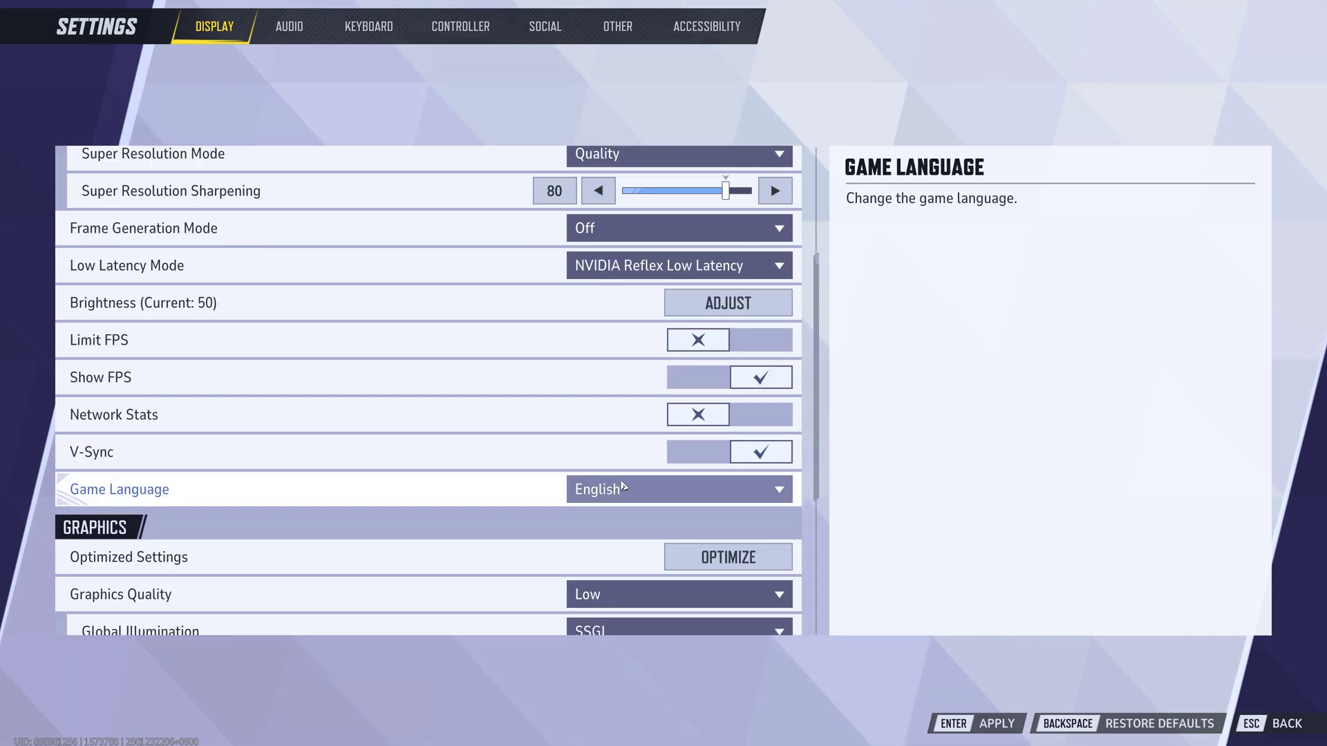
- Keep graphics quality Low, turn global illumination and reflections off, set model detail to Performance
{"action": "scroll", "coordinate": [624, 486], "scroll_direction": "down", "scroll_amount": 5}
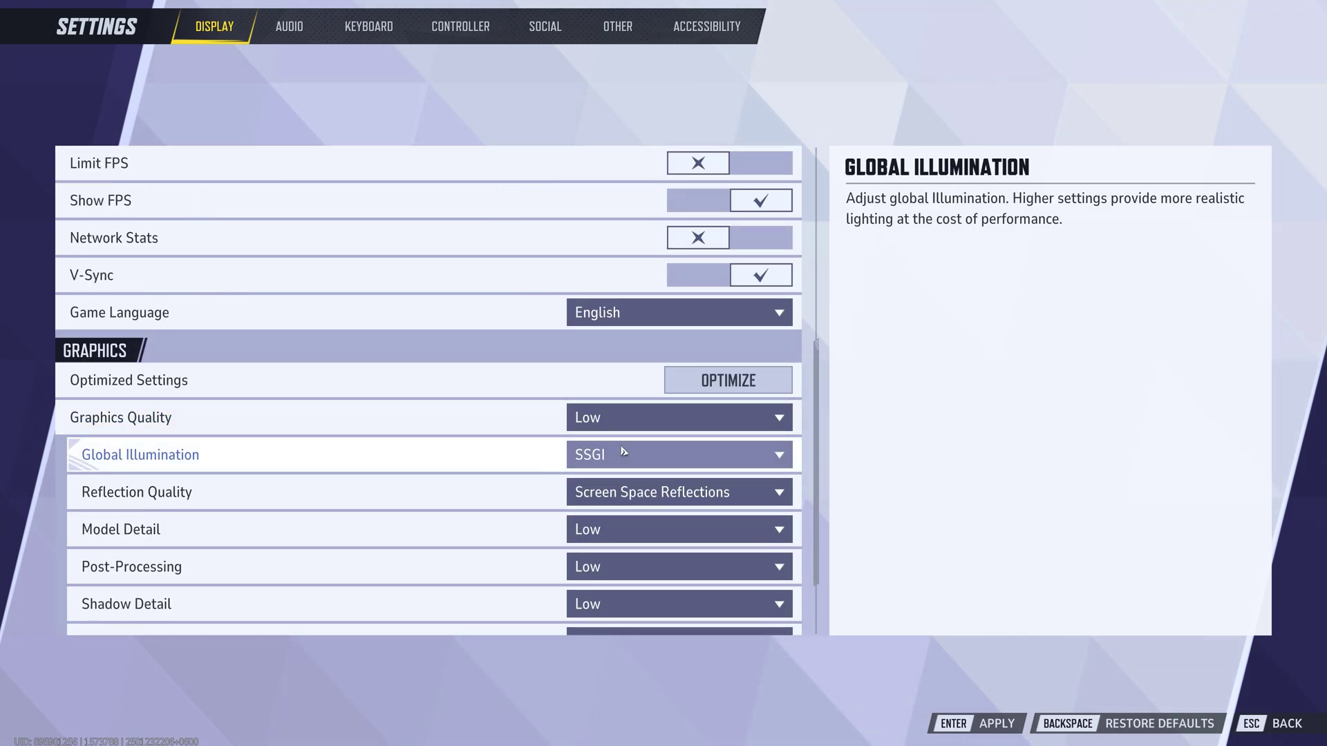
{"action": "left_click", "coordinate": [662, 419]}
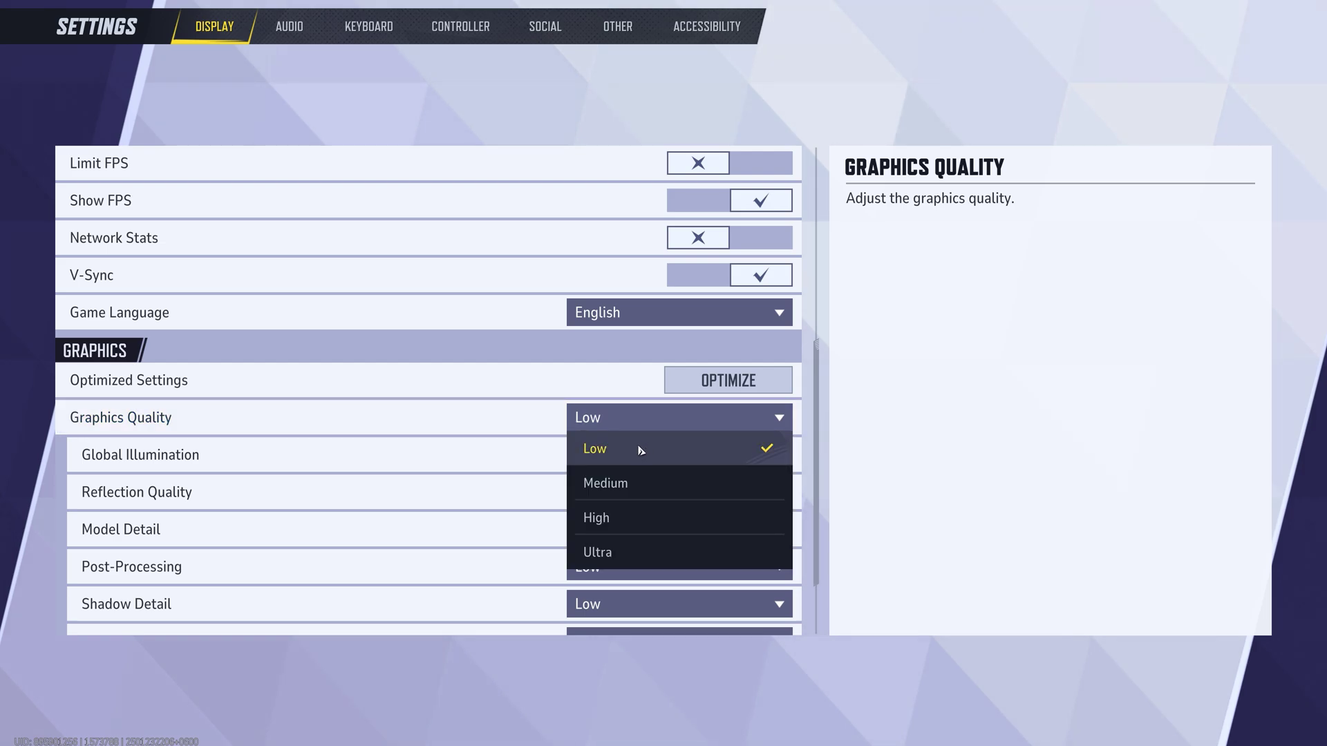
{"action": "left_click", "coordinate": [649, 443]}
{"action": "left_click", "coordinate": [639, 453]}
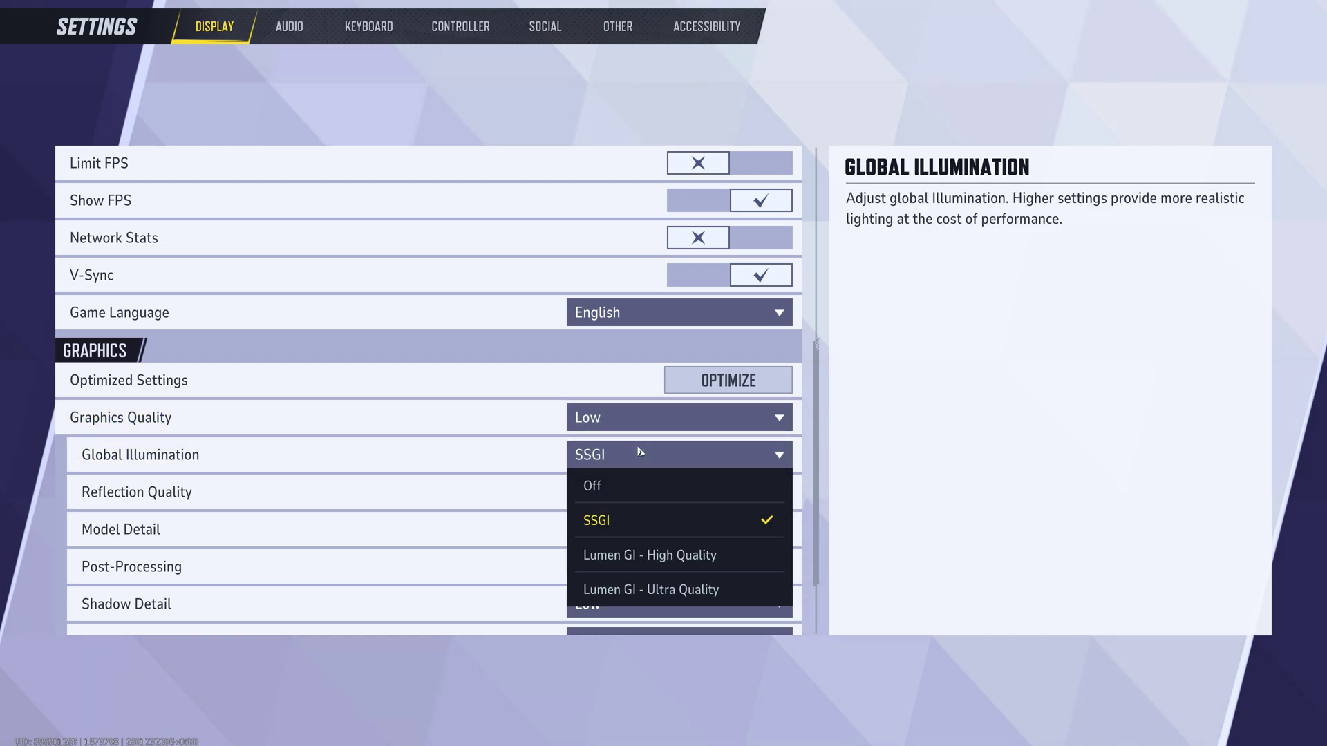
{"action": "left_click", "coordinate": [608, 482]}
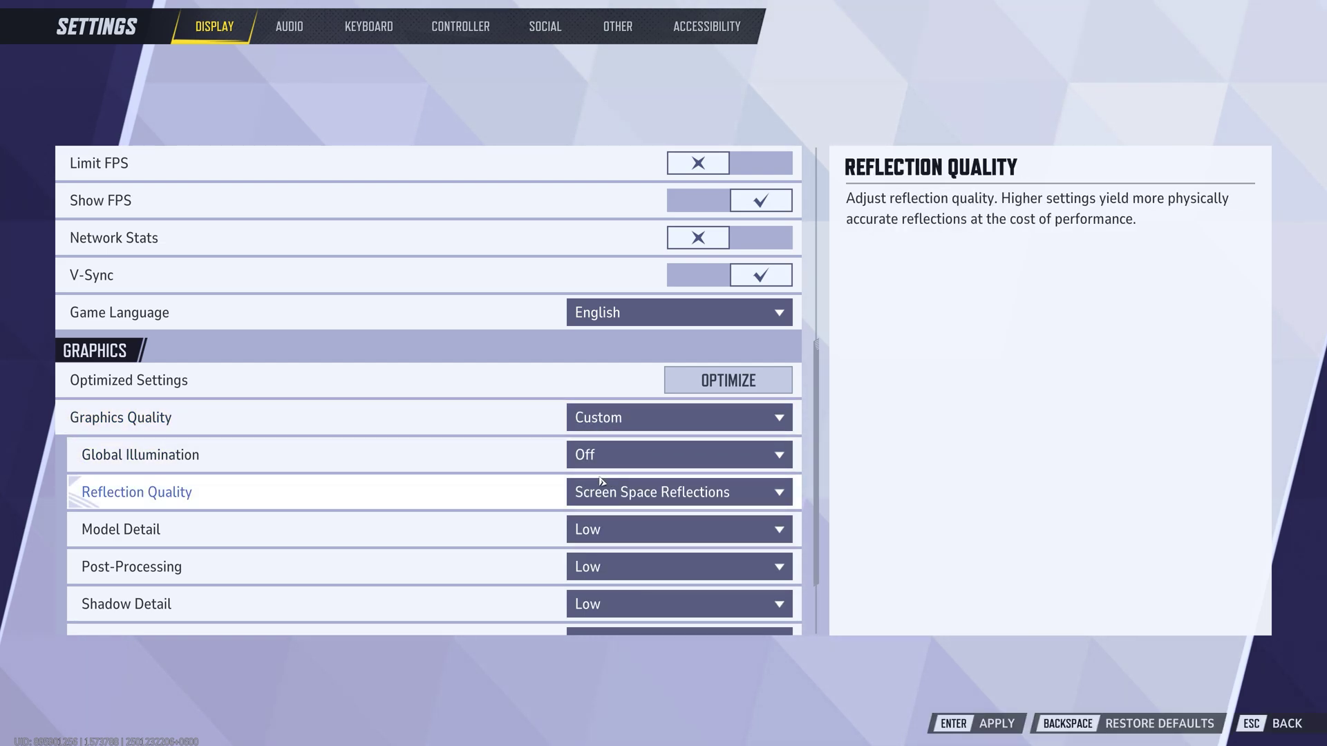
{"action": "left_click", "coordinate": [647, 490]}
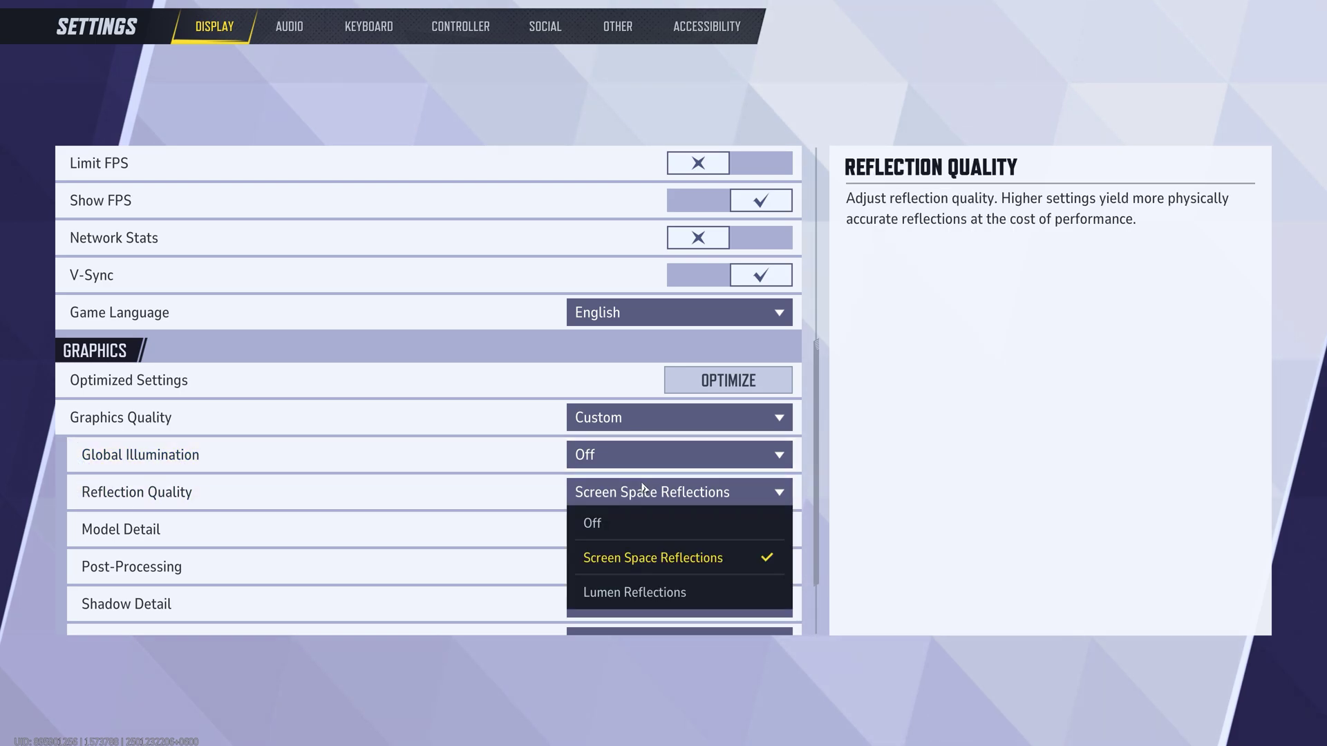
{"action": "left_click", "coordinate": [639, 523]}
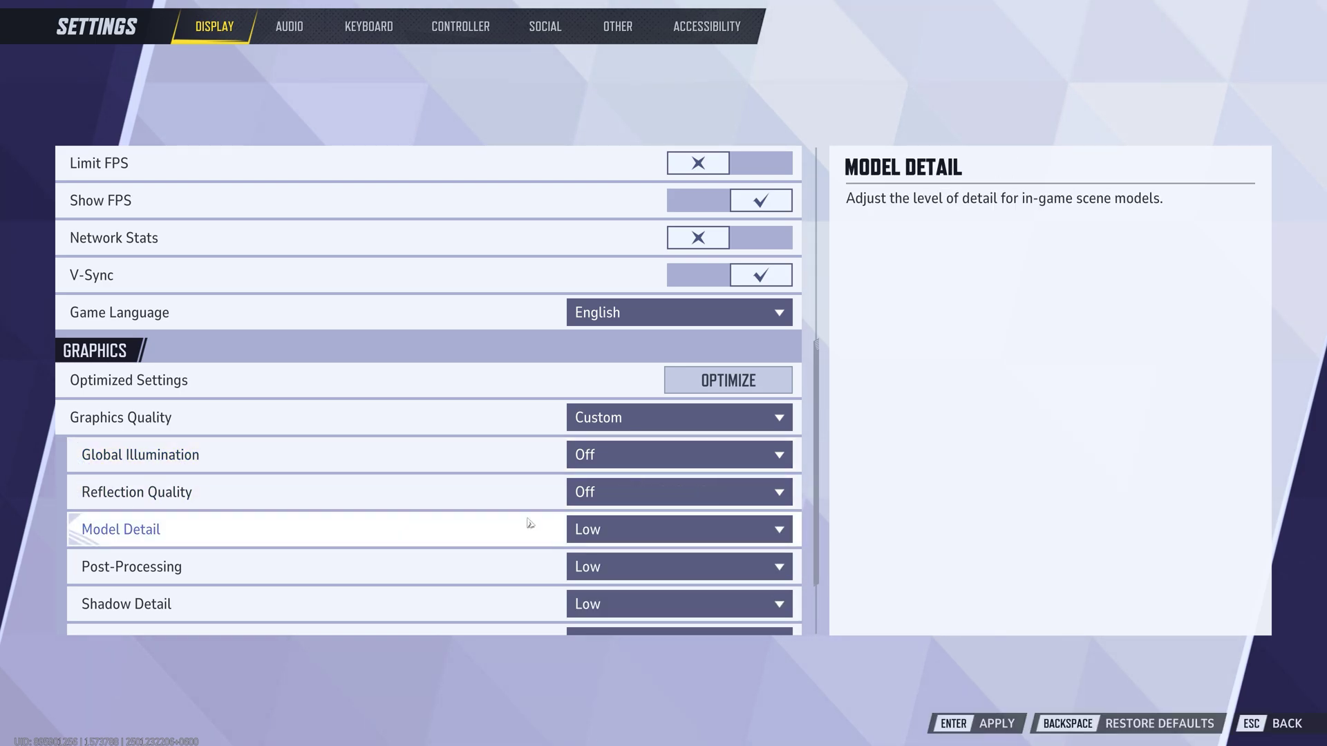
{"action": "left_click", "coordinate": [636, 531]}
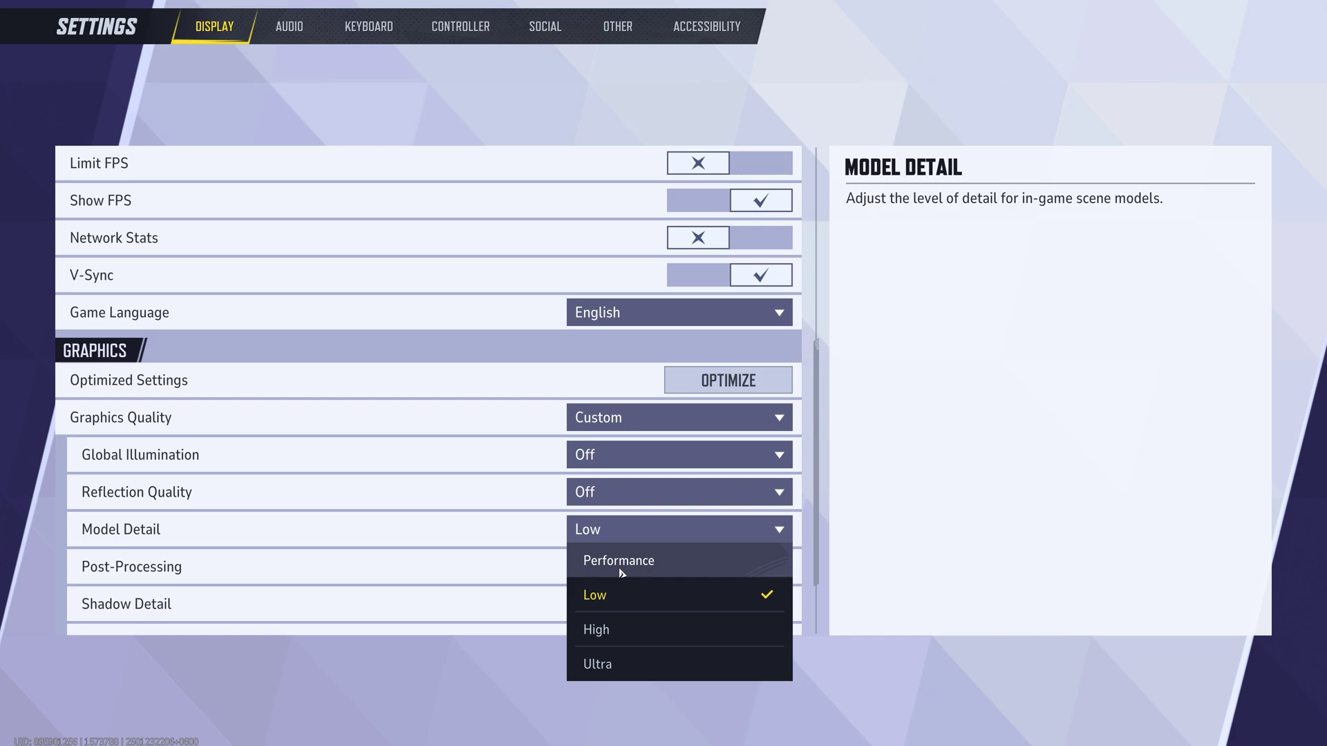
{"action": "left_click", "coordinate": [586, 564]}
- Set Post-Processing quality and Shadow Detail to Low
{"action": "scroll", "coordinate": [608, 560], "scroll_direction": "down", "scroll_amount": 1}
{"action": "left_click", "coordinate": [644, 533]}
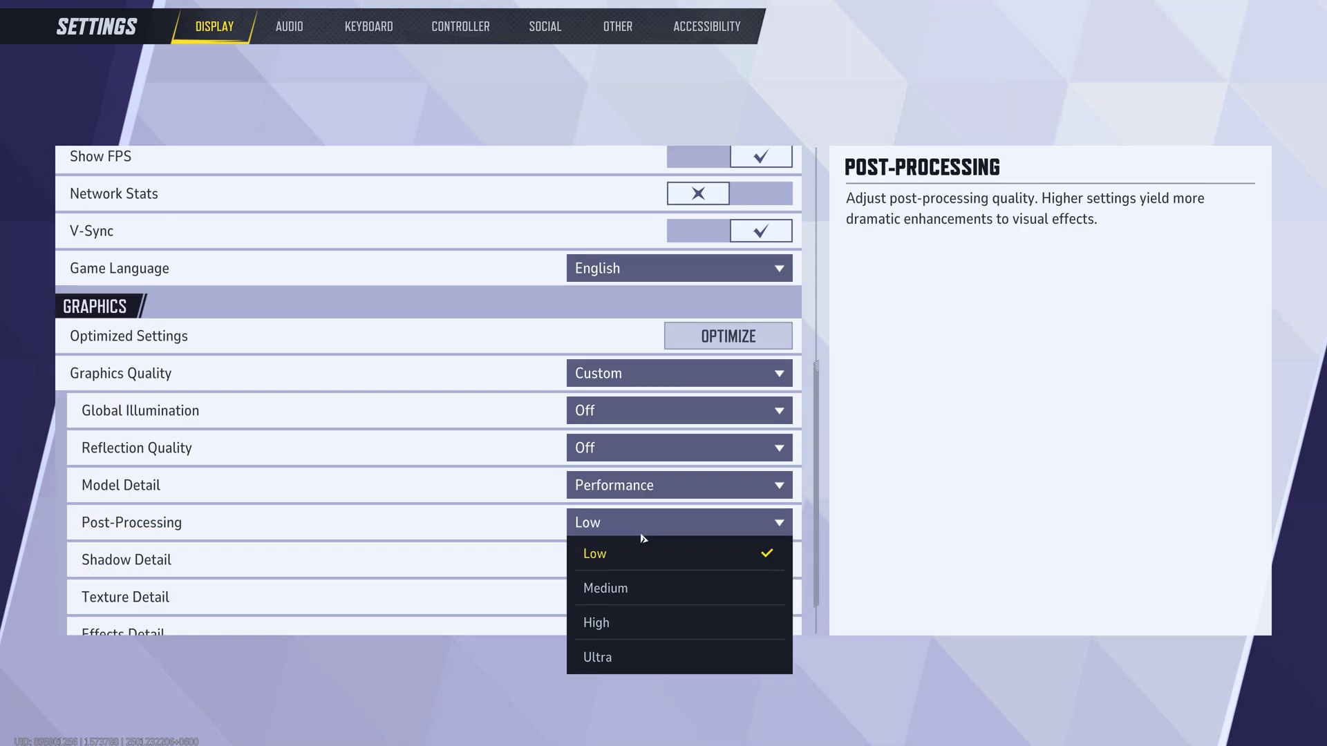
{"action": "left_click", "coordinate": [632, 561]}
{"action": "left_click", "coordinate": [631, 560]}
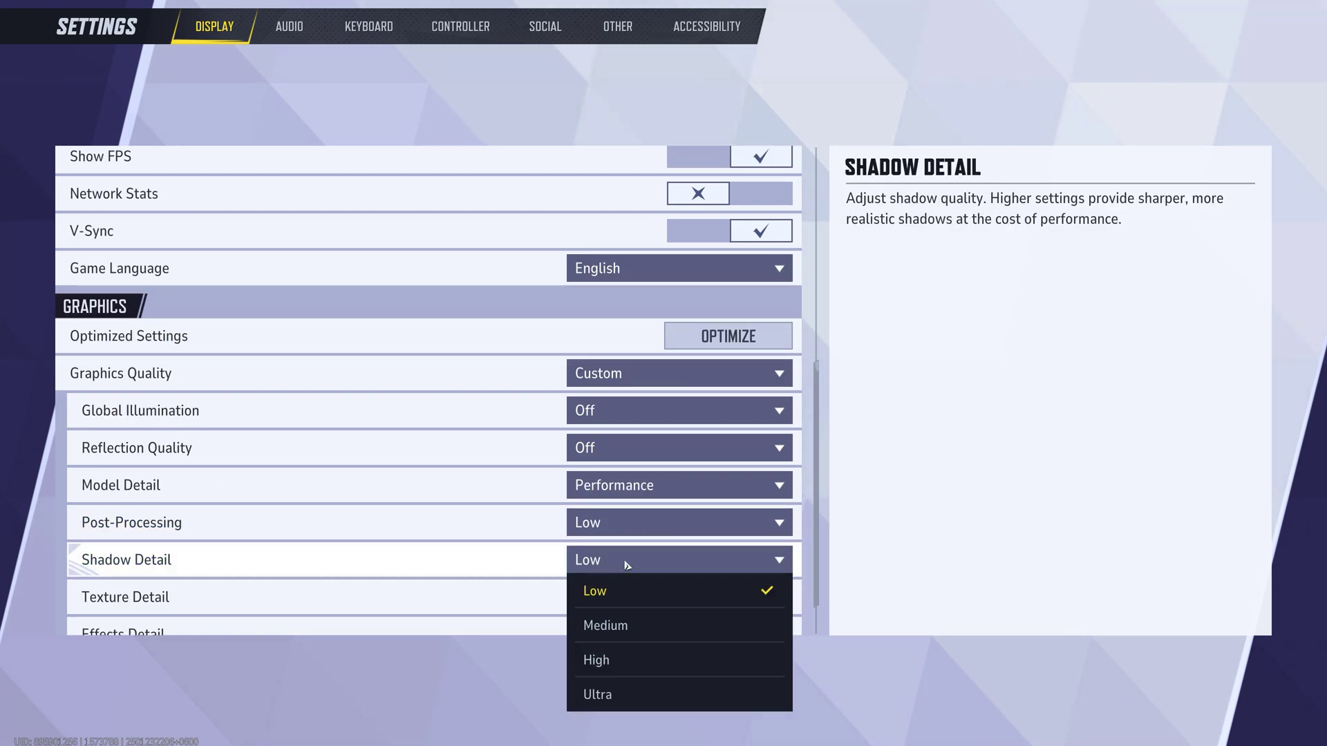
{"action": "left_click", "coordinate": [626, 589]}
{"action": "scroll", "coordinate": [537, 560], "scroll_direction": "down", "scroll_amount": 1}
- Set Texture Detail, Effects Detail and Foliage Quality to Low
{"action": "left_click", "coordinate": [622, 559]}
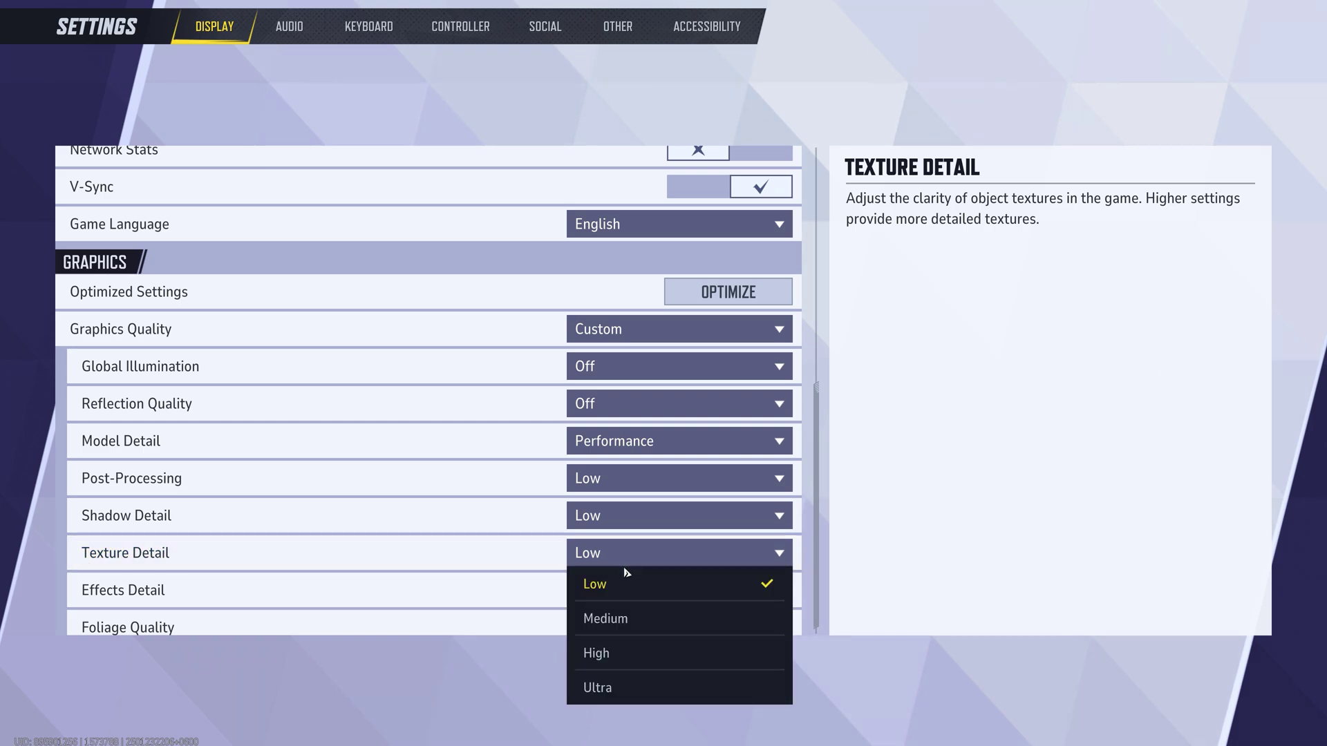
{"action": "left_click", "coordinate": [608, 584]}
{"action": "scroll", "coordinate": [606, 566], "scroll_direction": "down", "scroll_amount": 1}
{"action": "left_click", "coordinate": [606, 551]}
{"action": "left_click", "coordinate": [608, 571]}
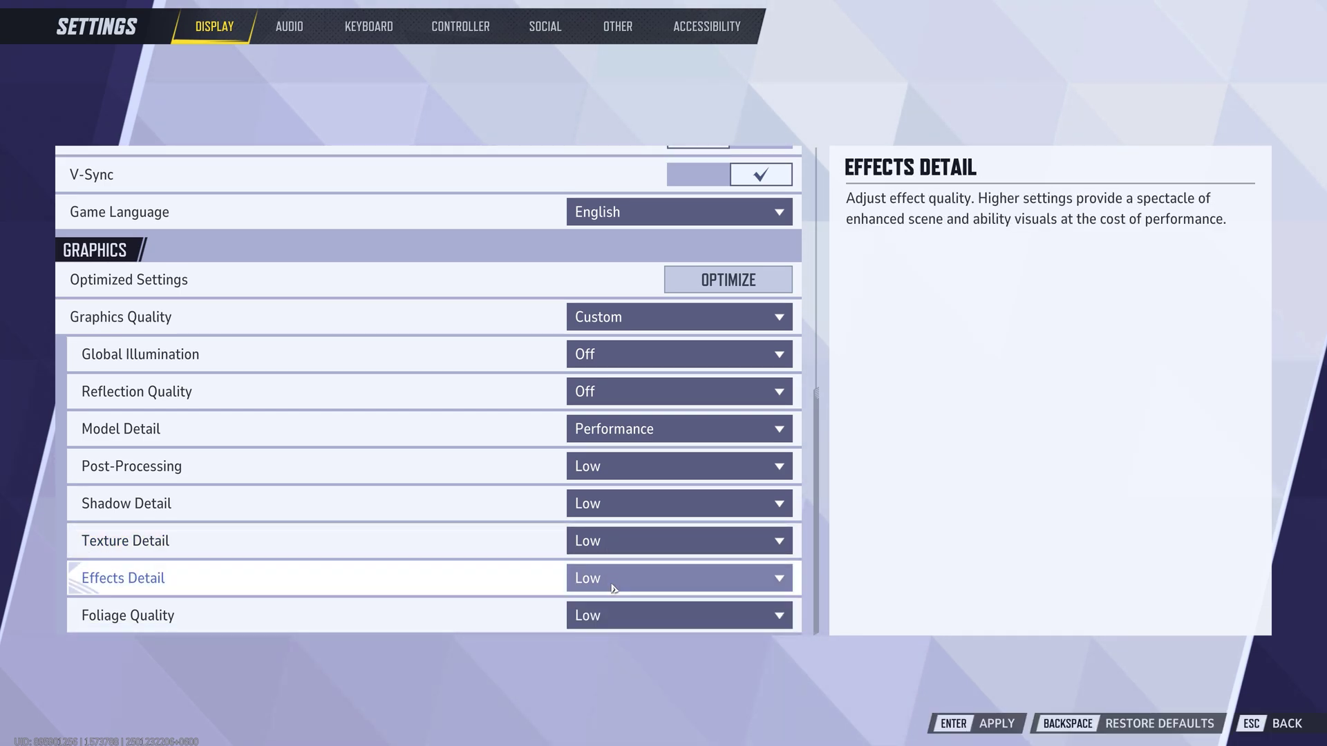
{"action": "left_click", "coordinate": [607, 579]}
{"action": "left_click", "coordinate": [606, 608]}
{"action": "left_click", "coordinate": [612, 618]}
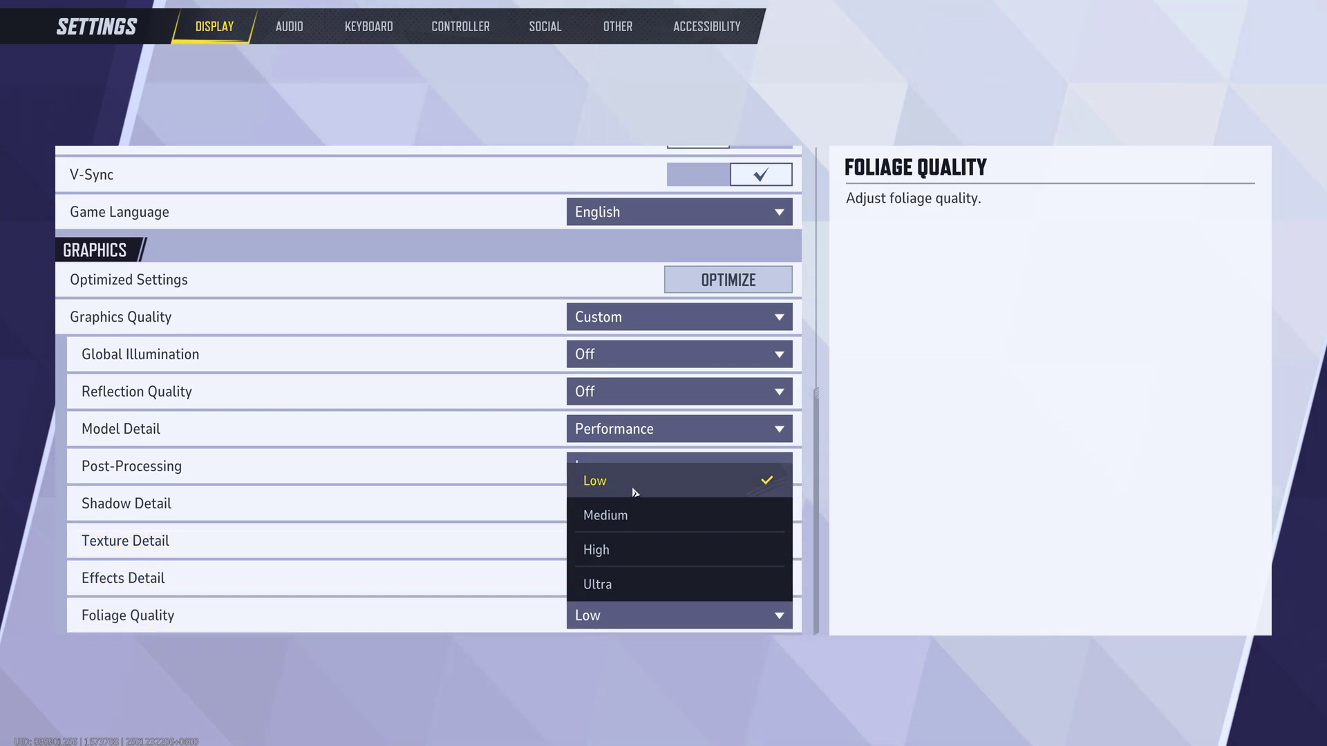
{"action": "left_click", "coordinate": [597, 480]}
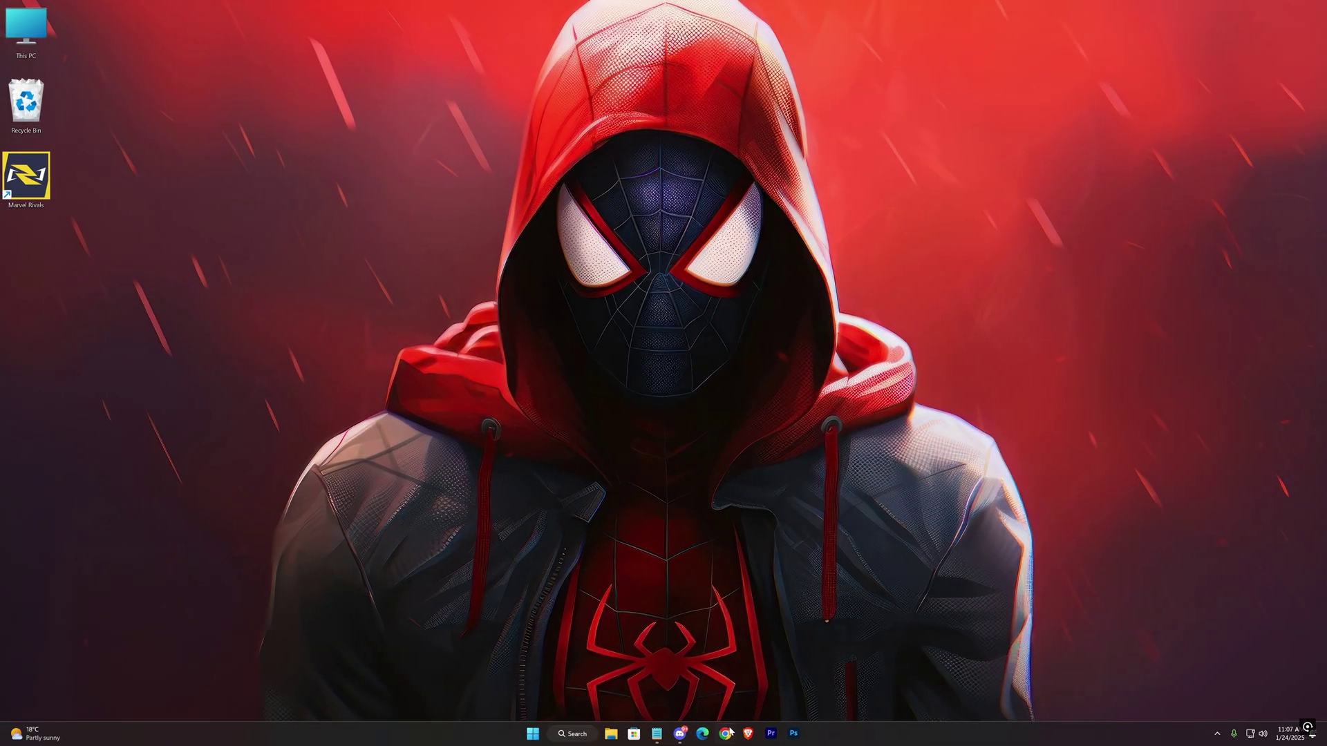
- Open Chrome on nvidiaprofileinspector.com and scroll to the Download button for the zip
{"action": "left_click", "coordinate": [726, 733]}
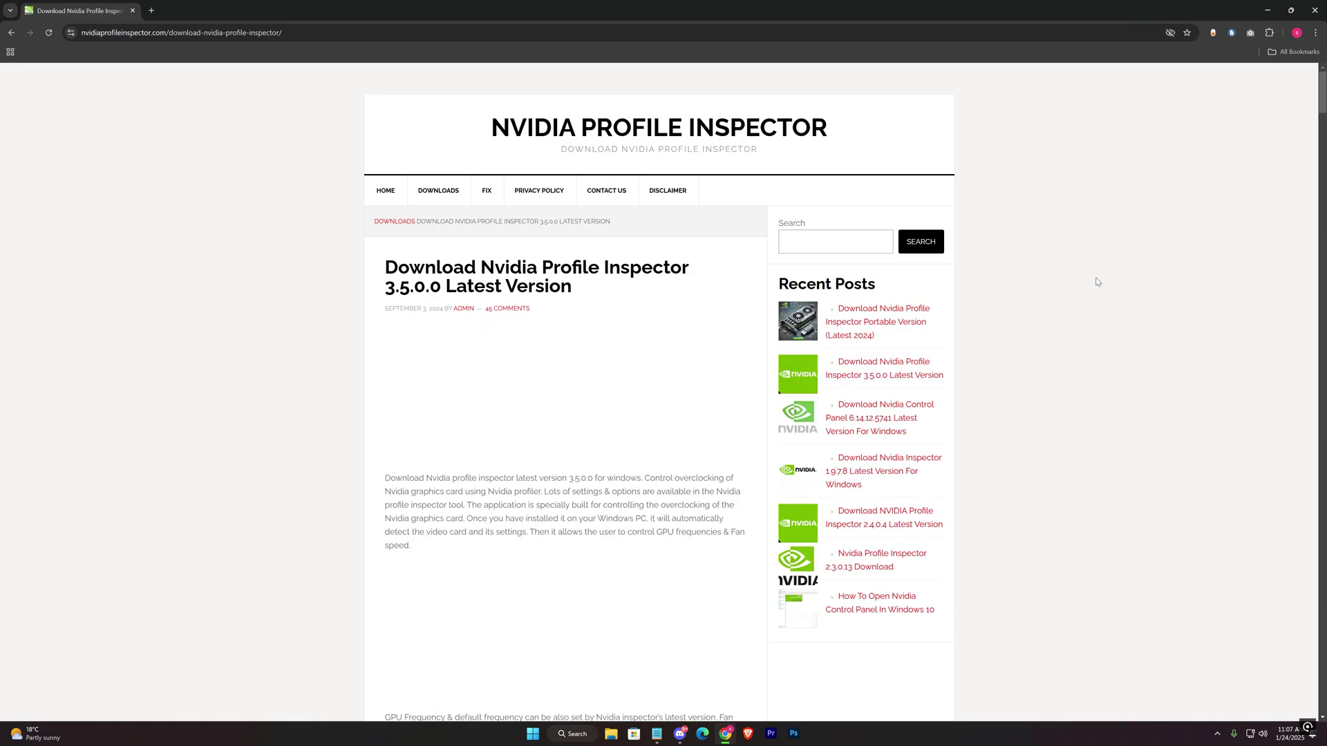
{"action": "scroll", "coordinate": [1096, 282], "scroll_direction": "down", "scroll_amount": 12}
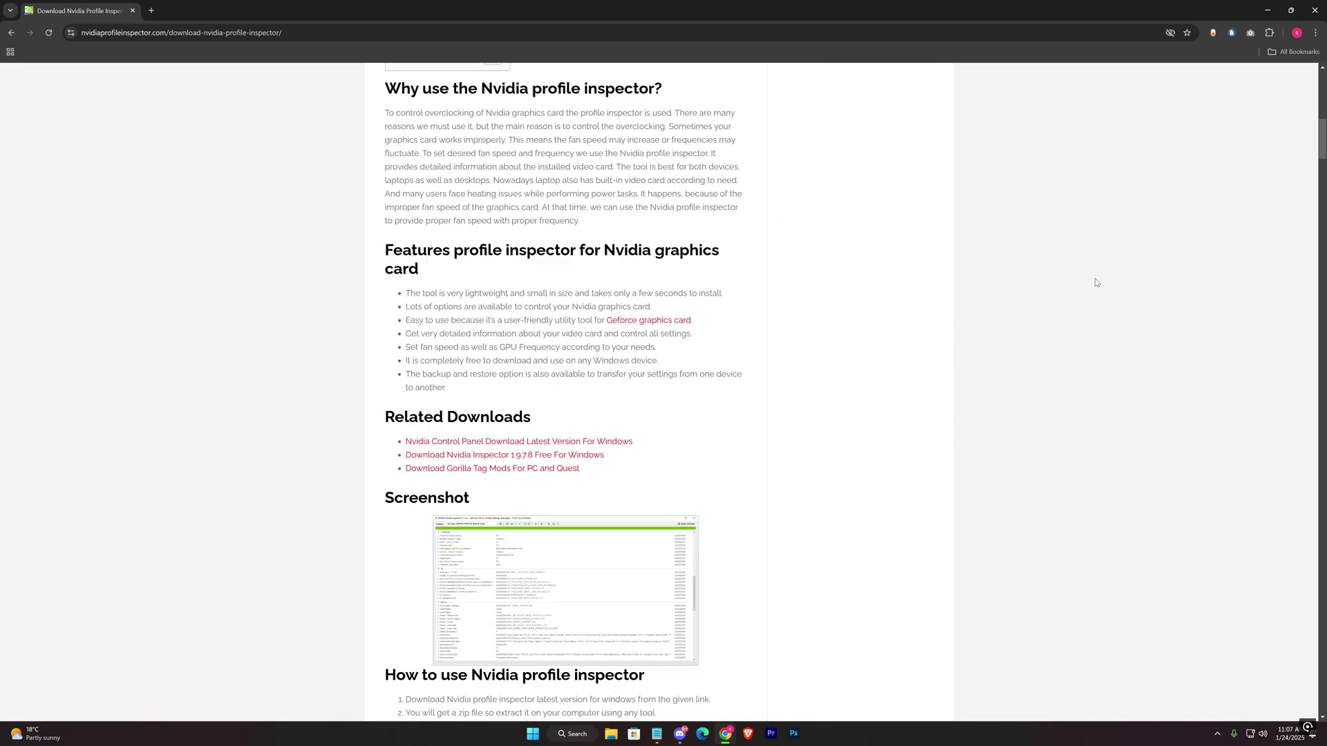
{"action": "scroll", "coordinate": [1095, 280], "scroll_direction": "down", "scroll_amount": 5}
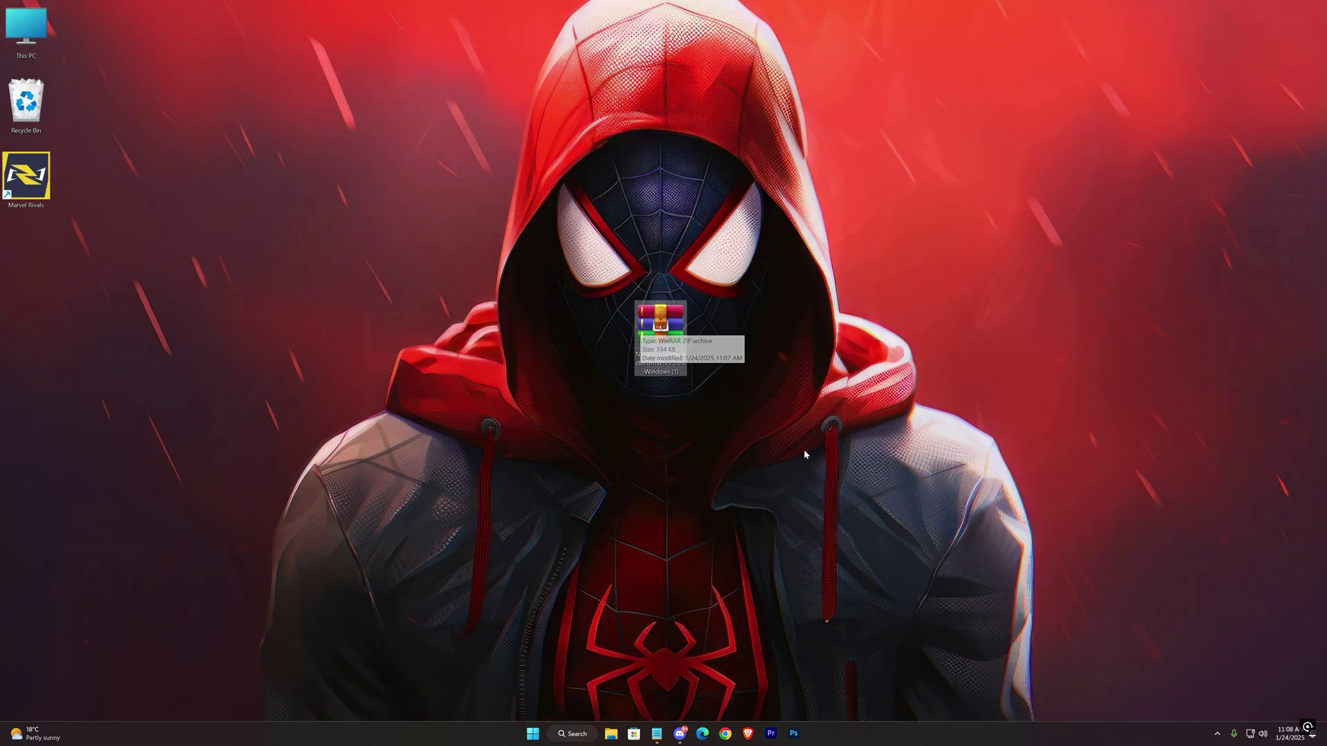
- Extract the NVIDIA Profile Inspector zip onto the desktop with WinRAR Extract Here
{"action": "right_click", "coordinate": [665, 331]}
{"action": "mouse_move", "coordinate": [746, 500]}
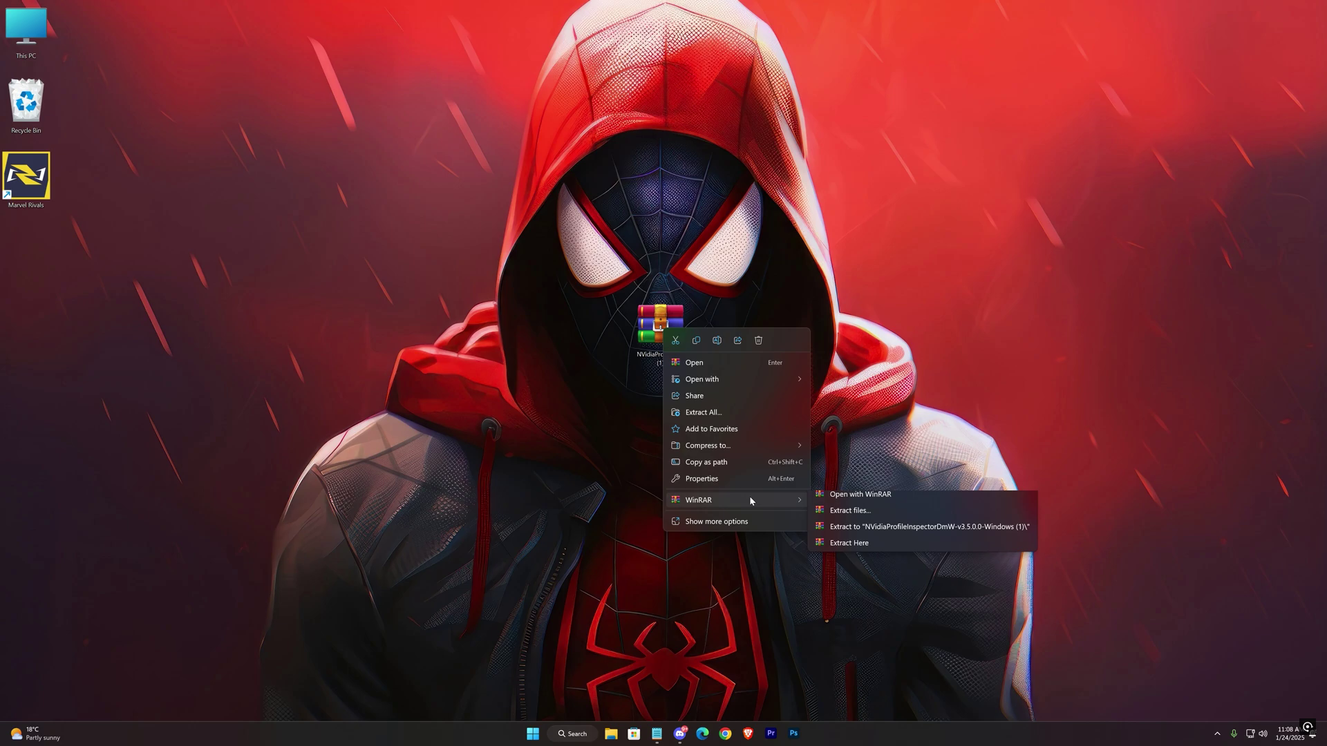
{"action": "left_click", "coordinate": [851, 551]}
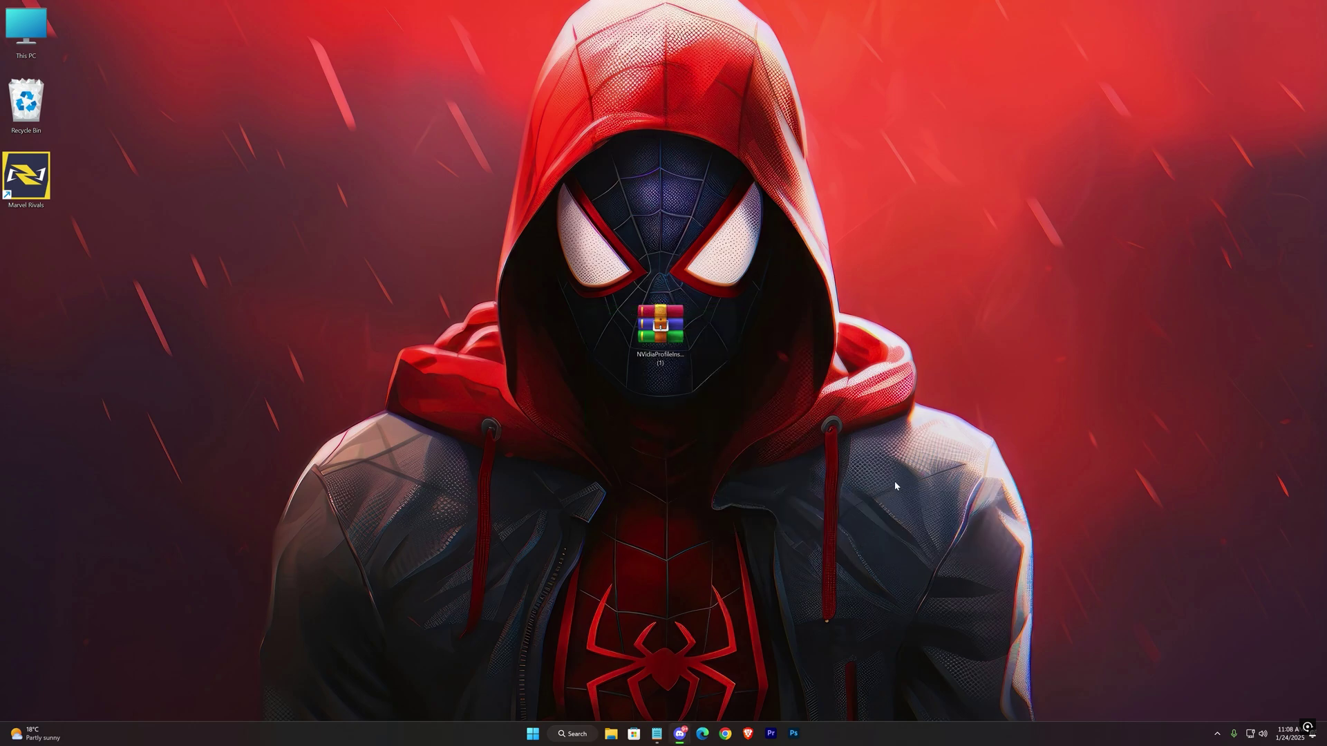
- Permanently delete the downloaded zip and select the extracted NVidiaProfileInspectorDmW folder
{"action": "left_click_drag", "start_coordinate": [746, 349], "coordinate": [610, 289]}
{"action": "key", "text": "shift+Delete"}
{"action": "key", "text": "Return"}
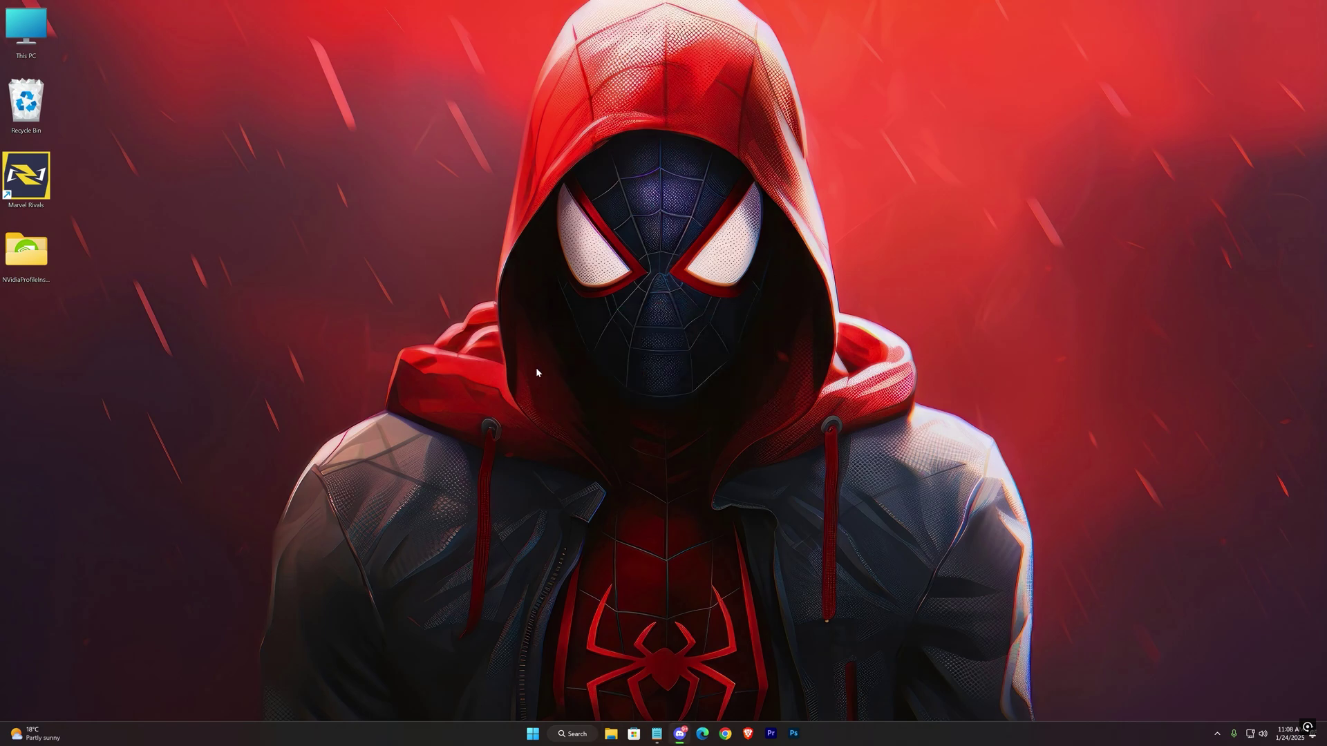
{"action": "left_click", "coordinate": [20, 277]}
- Run NVidiaProfileInspectorDmW as administrator and load the Marvel Rivals profile by searching 'marvel r'
{"action": "double_click", "coordinate": [20, 266]}
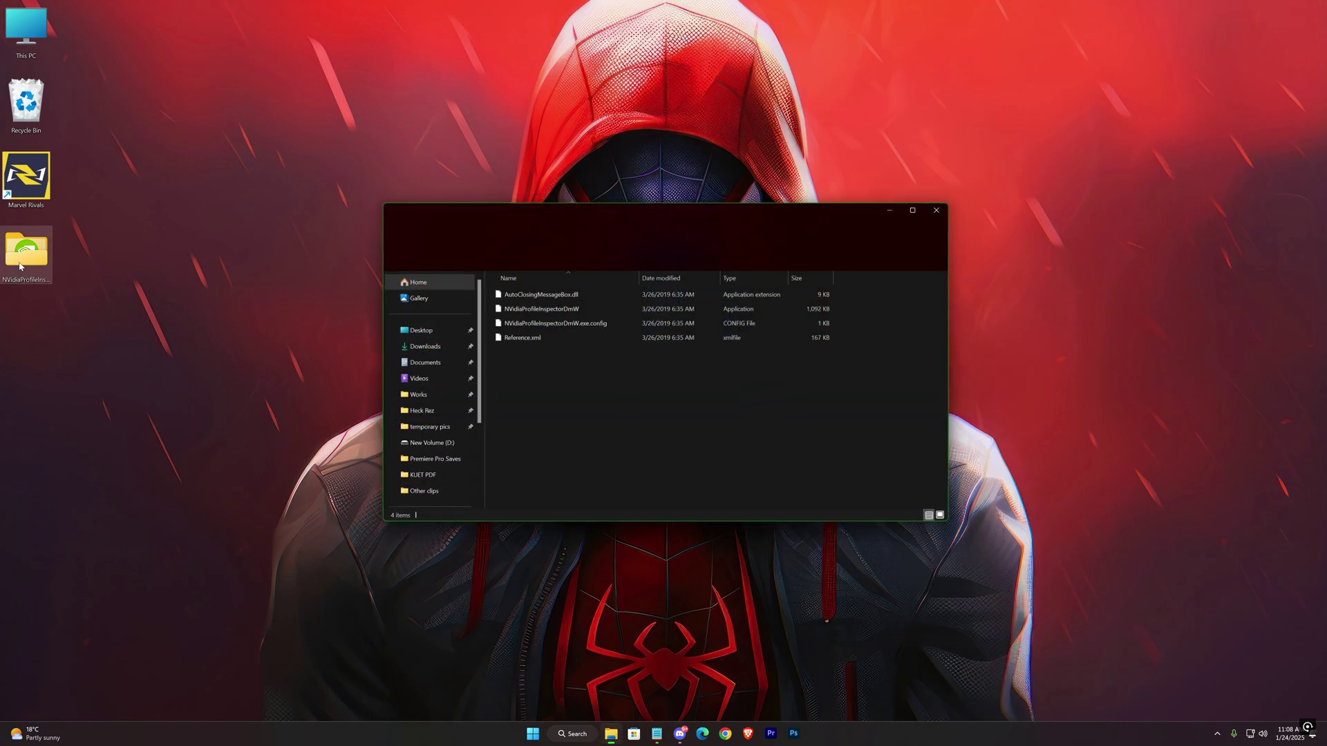
{"action": "left_click", "coordinate": [544, 315]}
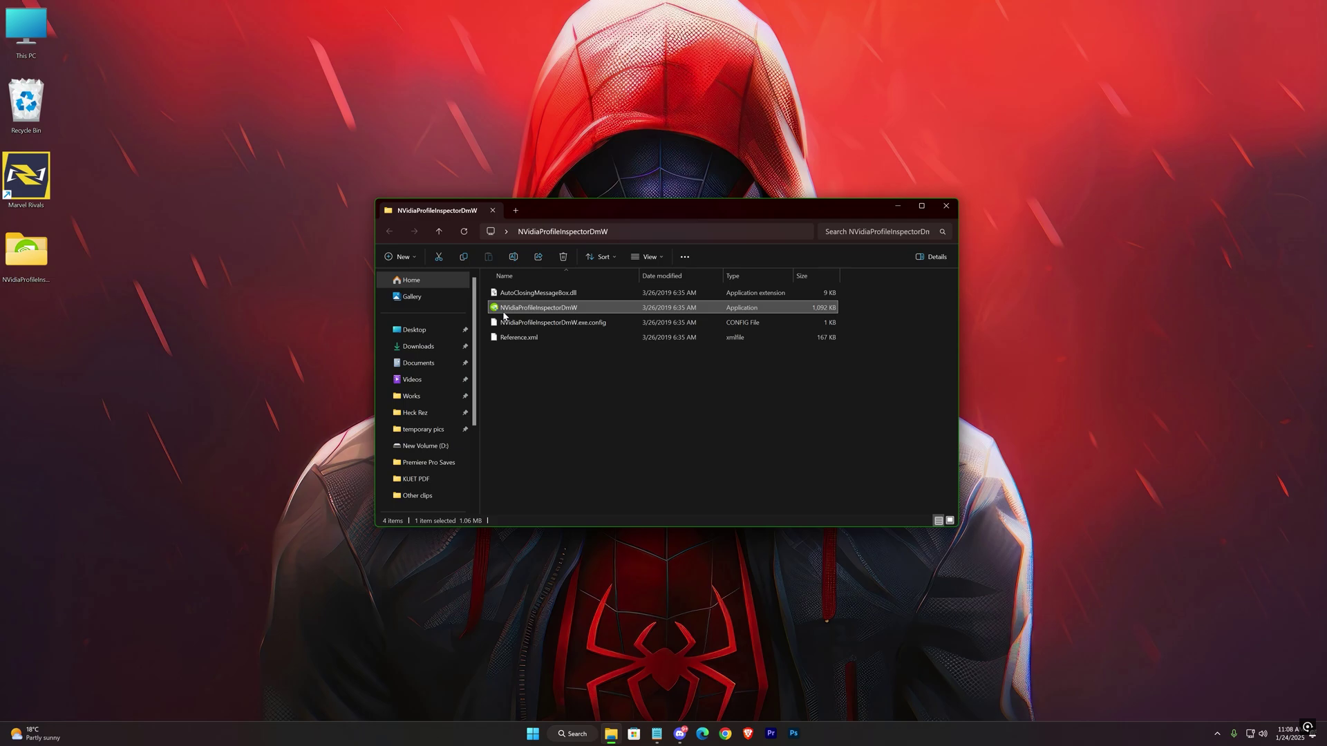
{"action": "right_click", "coordinate": [609, 314]}
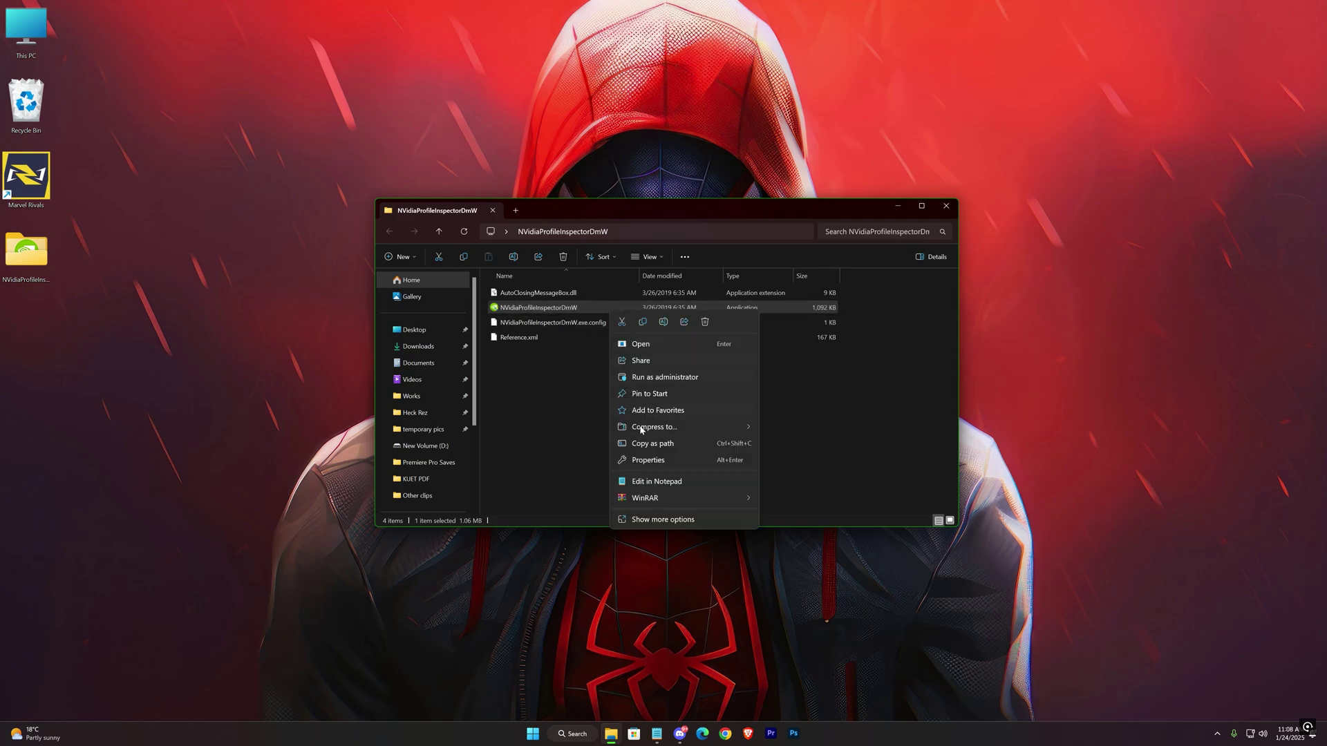
{"action": "left_click", "coordinate": [673, 380]}
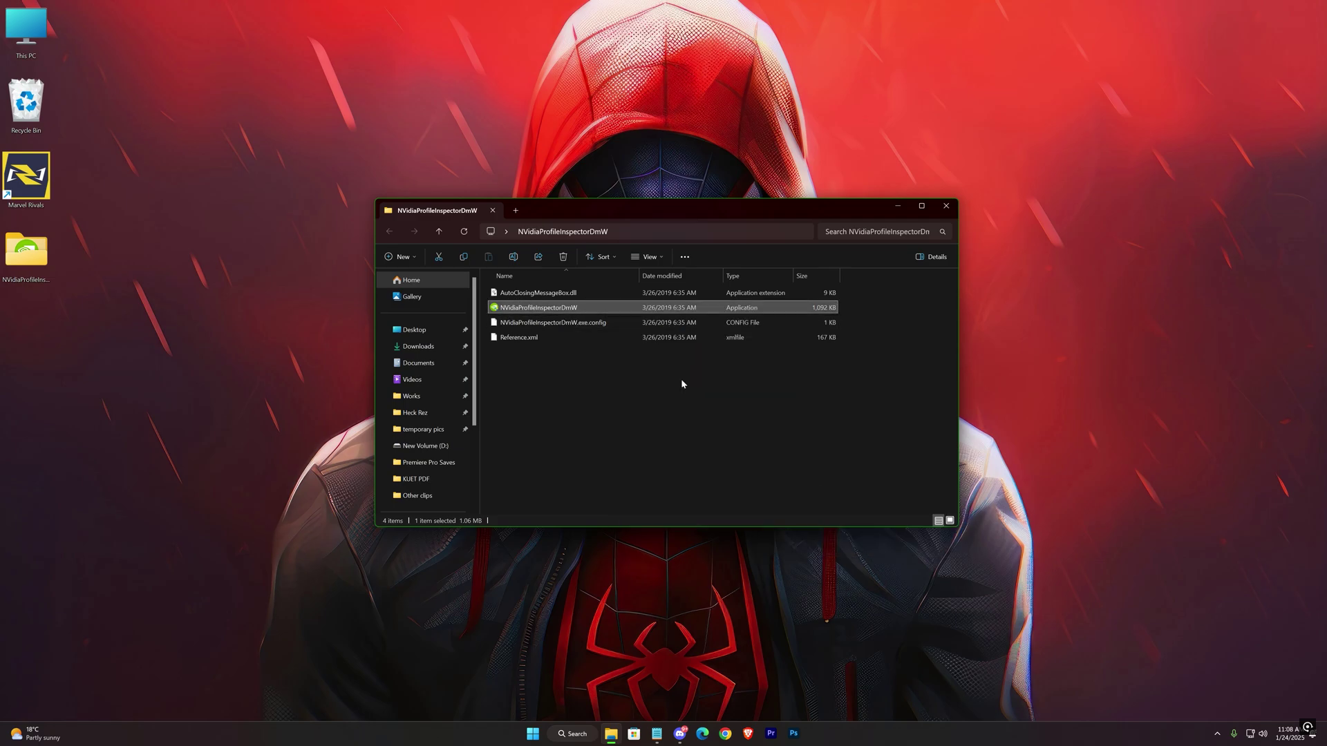
{"action": "left_click", "coordinate": [599, 457]}
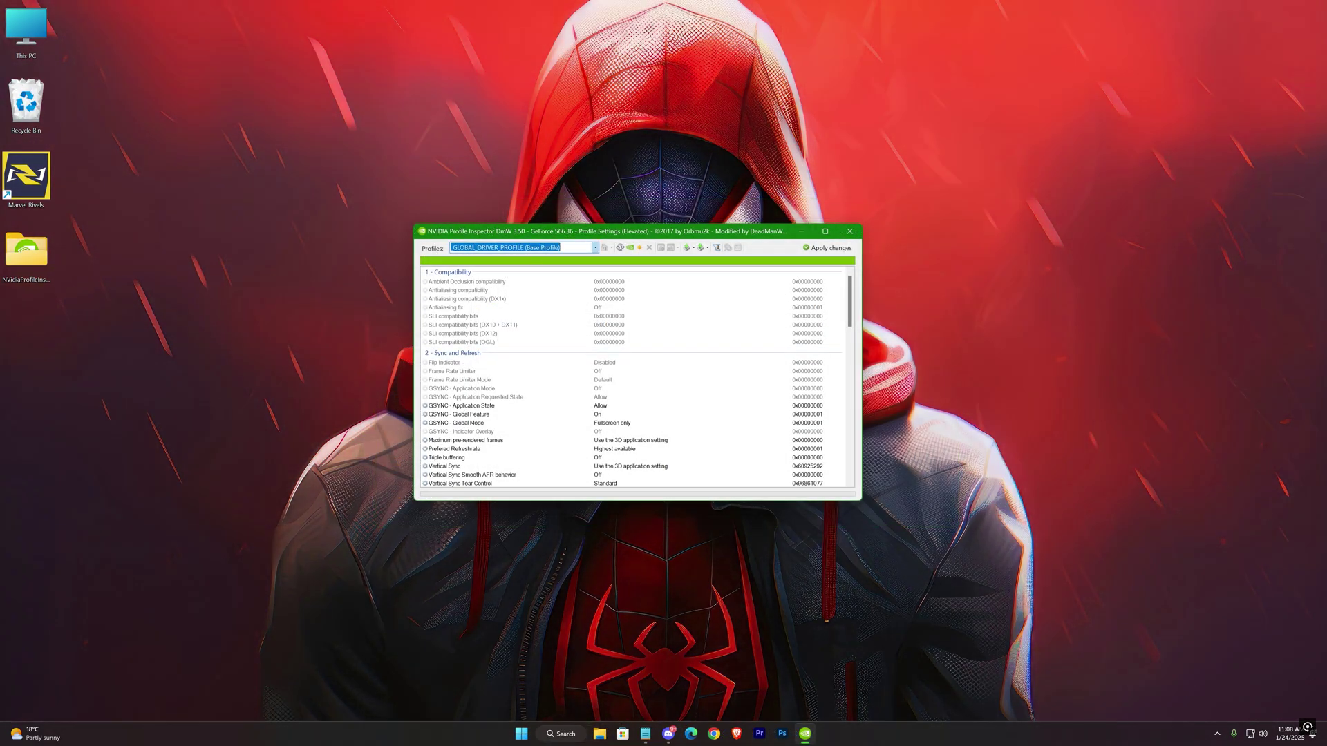
{"action": "type", "text": "marvel riva"}
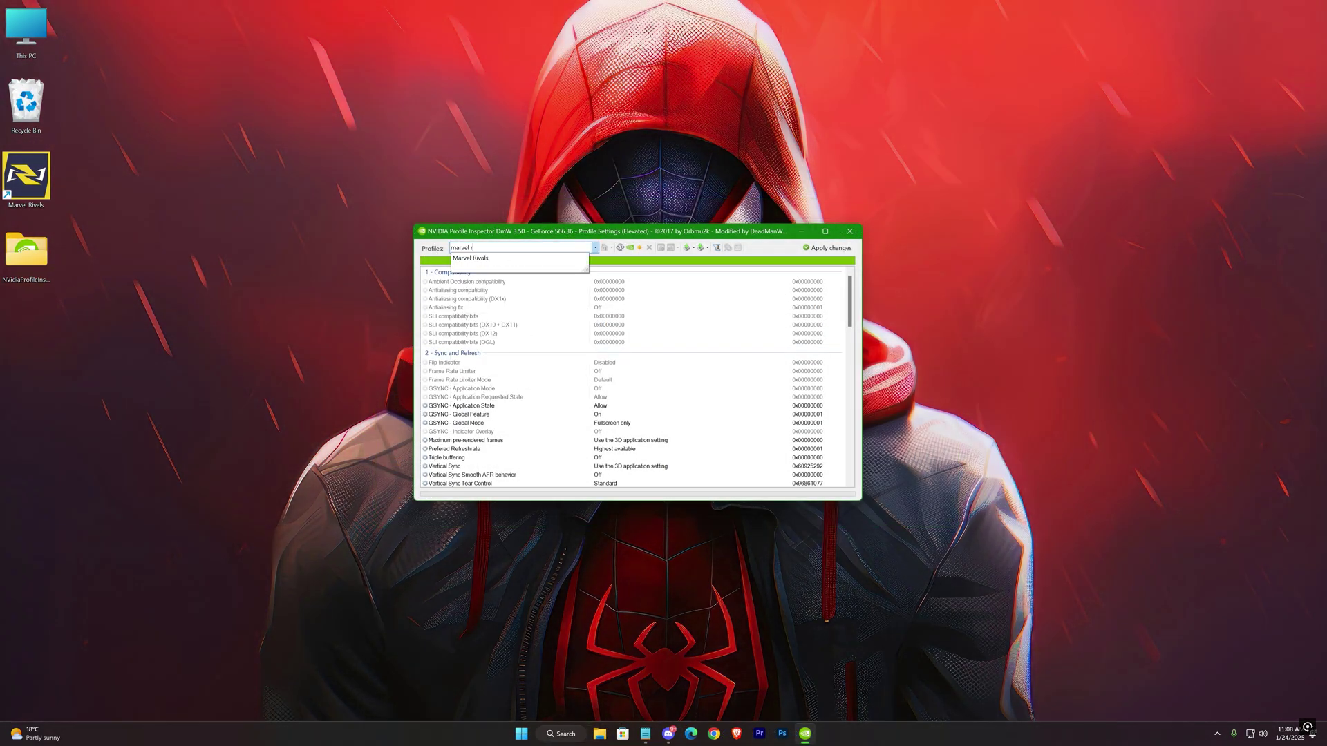
{"action": "left_click", "coordinate": [487, 260]}
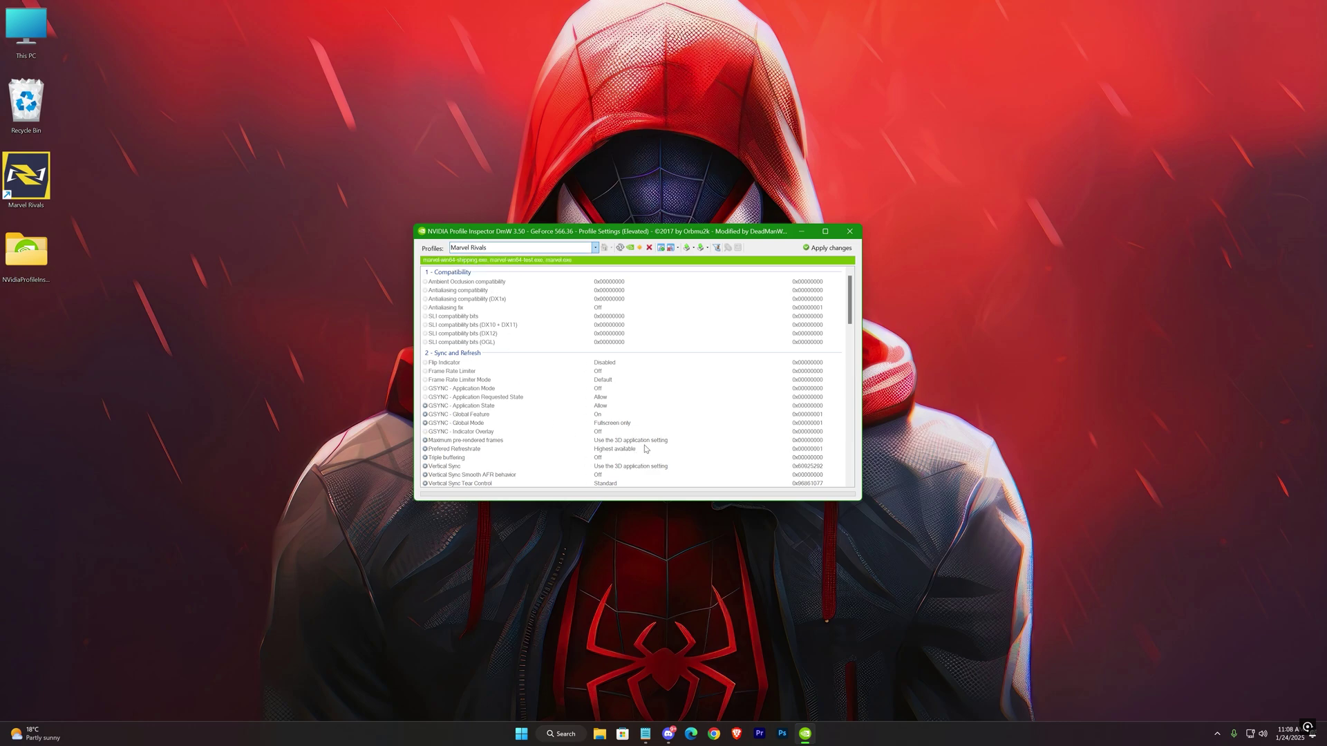
- Enter 0x00000078 as the Texture filtering - LOD bias (DX) value
{"action": "left_click", "coordinate": [653, 407]}
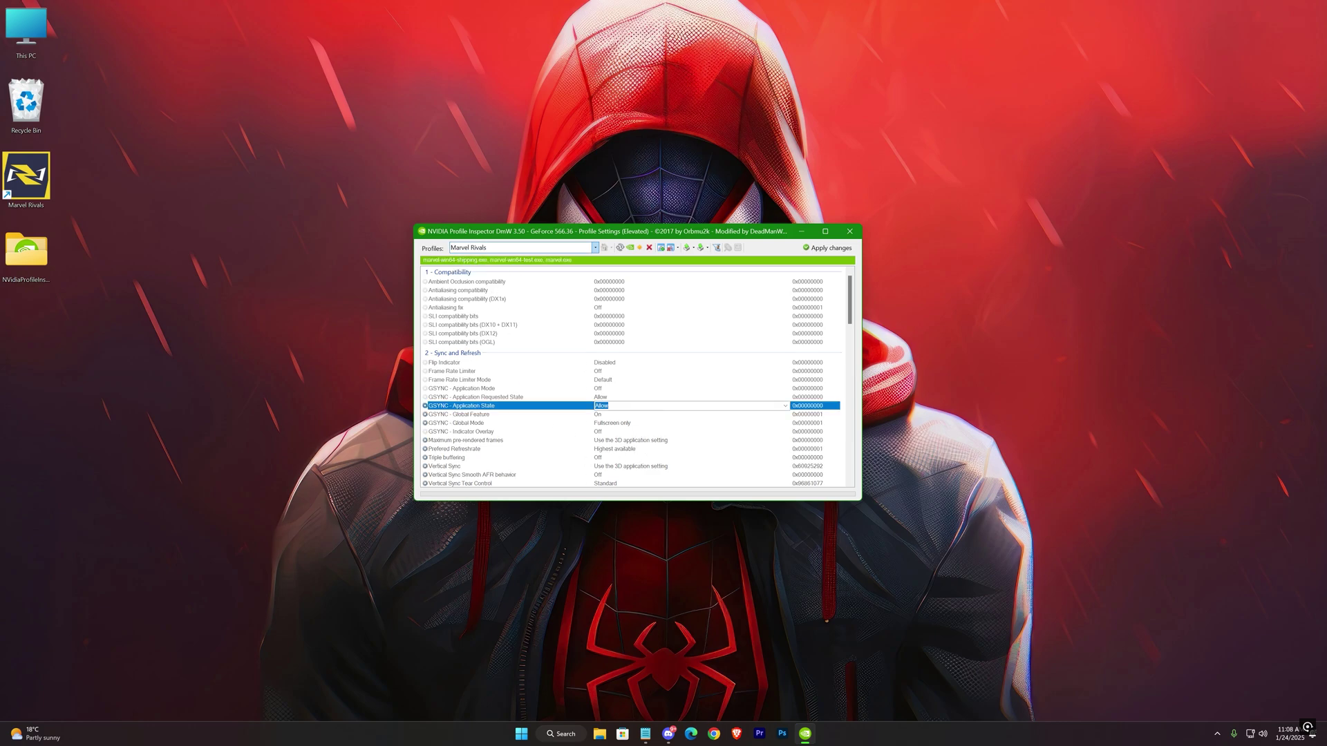
{"action": "scroll", "coordinate": [639, 431], "scroll_direction": "down", "scroll_amount": 8}
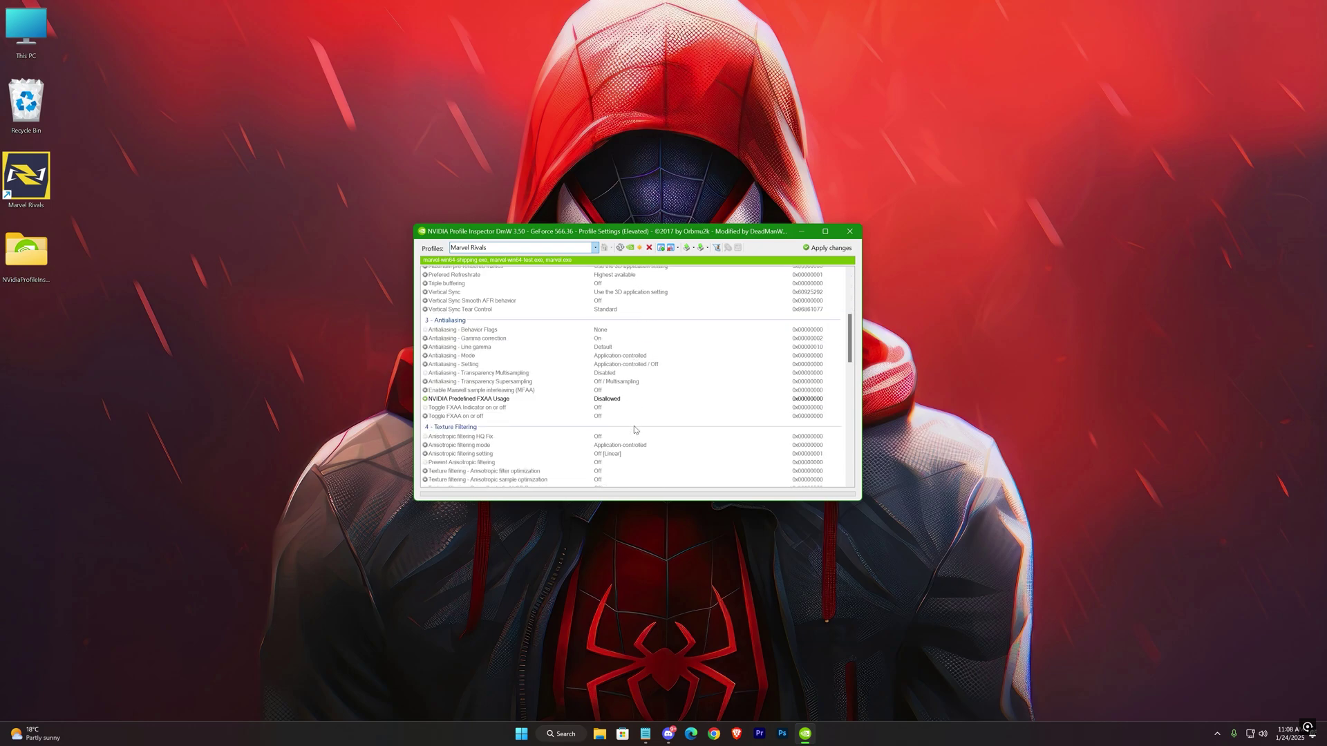
{"action": "scroll", "coordinate": [620, 410], "scroll_direction": "down", "scroll_amount": 2}
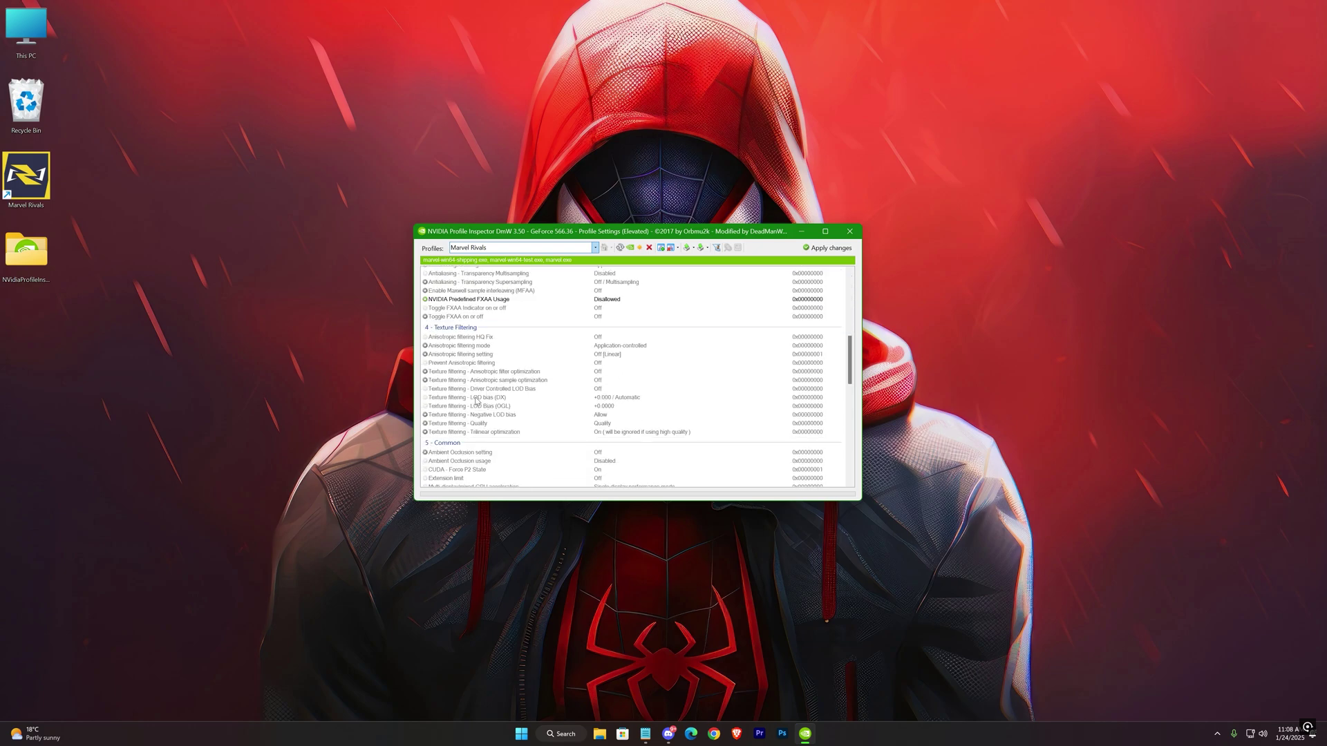
{"action": "left_click", "coordinate": [638, 399]}
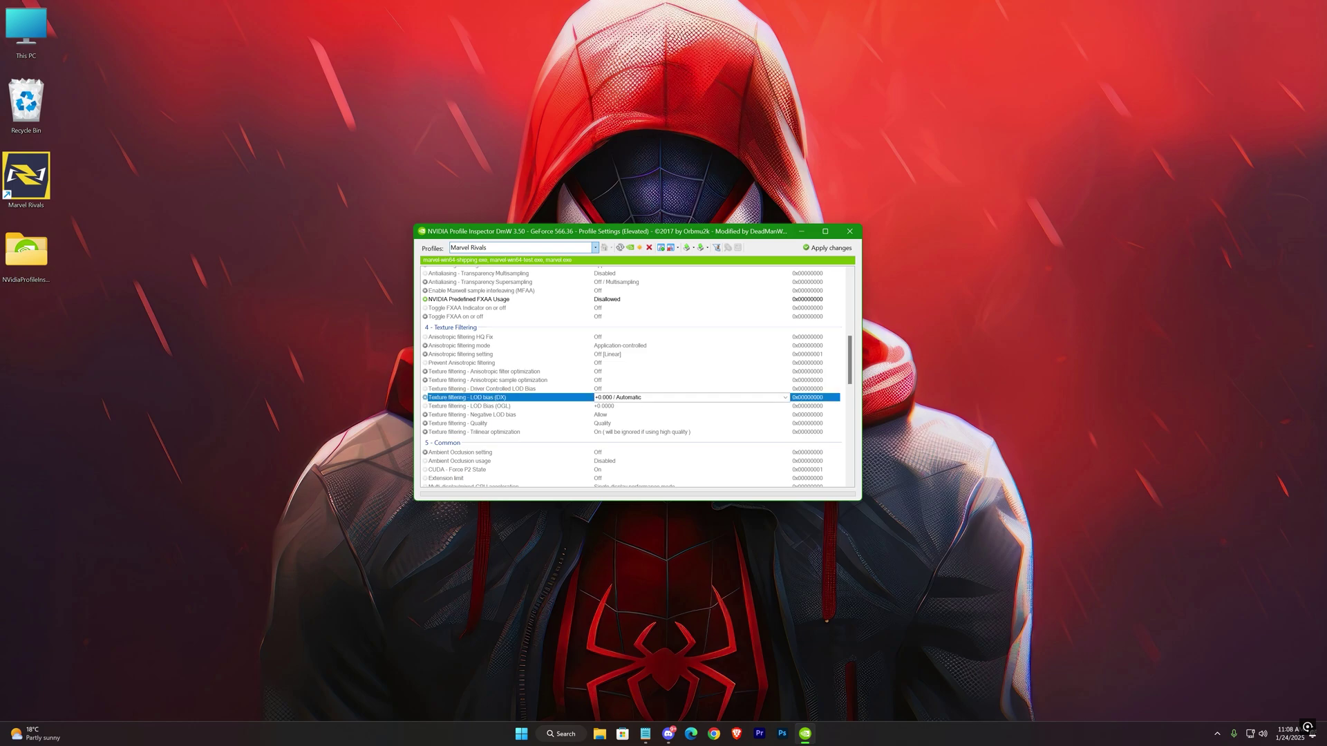
{"action": "left_click", "coordinate": [638, 398]}
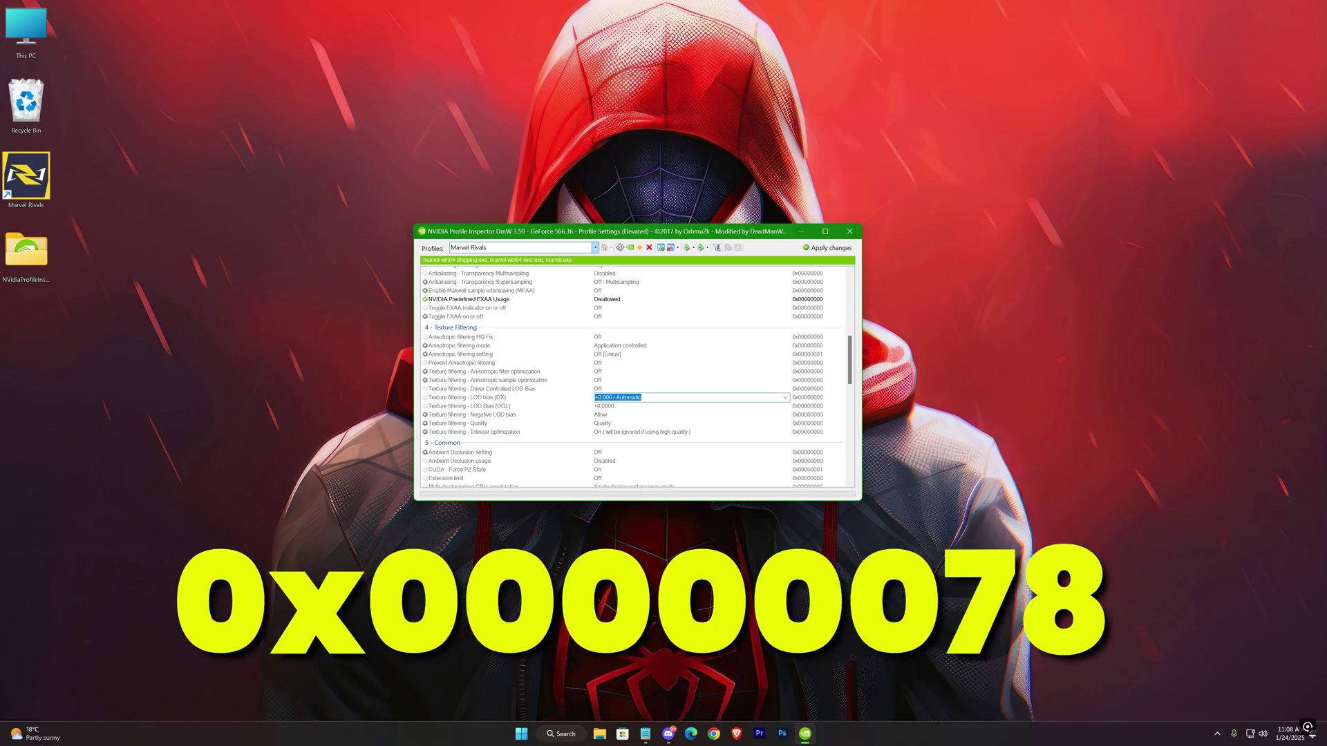
{"action": "type", "text": "0"}
{"action": "key", "text": "BackSpace"}
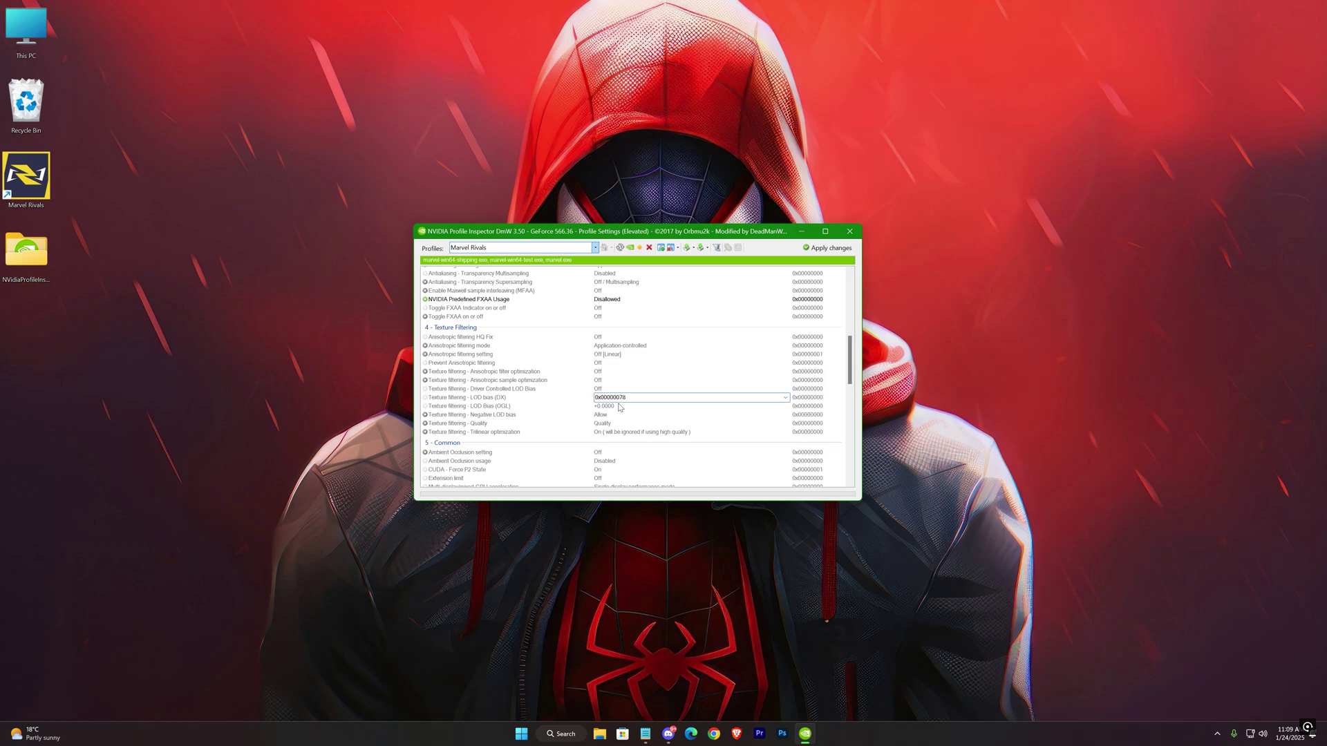
- Copy the 0x00000078 DX LOD bias value and paste it into LOD Bias (OGL)
{"action": "left_click_drag", "start_coordinate": [626, 398], "coordinate": [592, 398]}
{"action": "right_click", "coordinate": [609, 399]}
{"action": "left_click", "coordinate": [641, 433]}
{"action": "key", "text": "Return"}
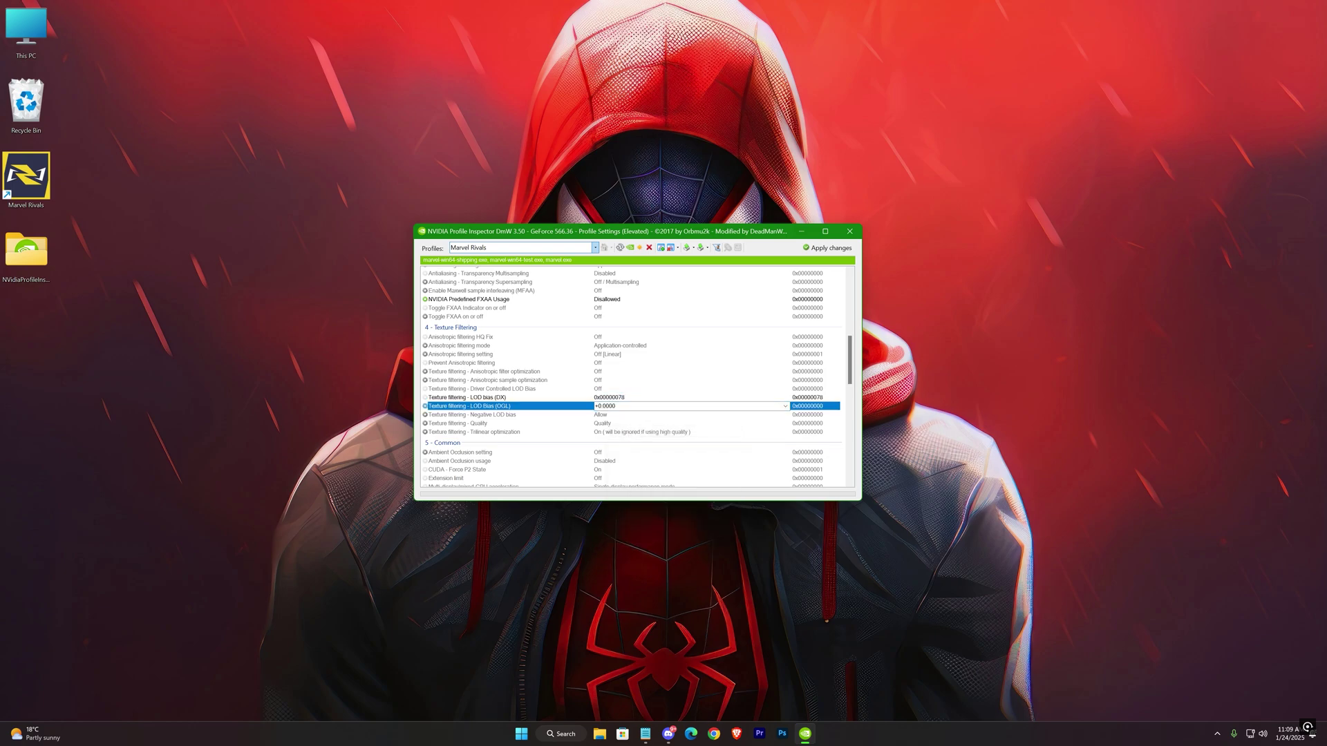
{"action": "right_click", "coordinate": [616, 407]}
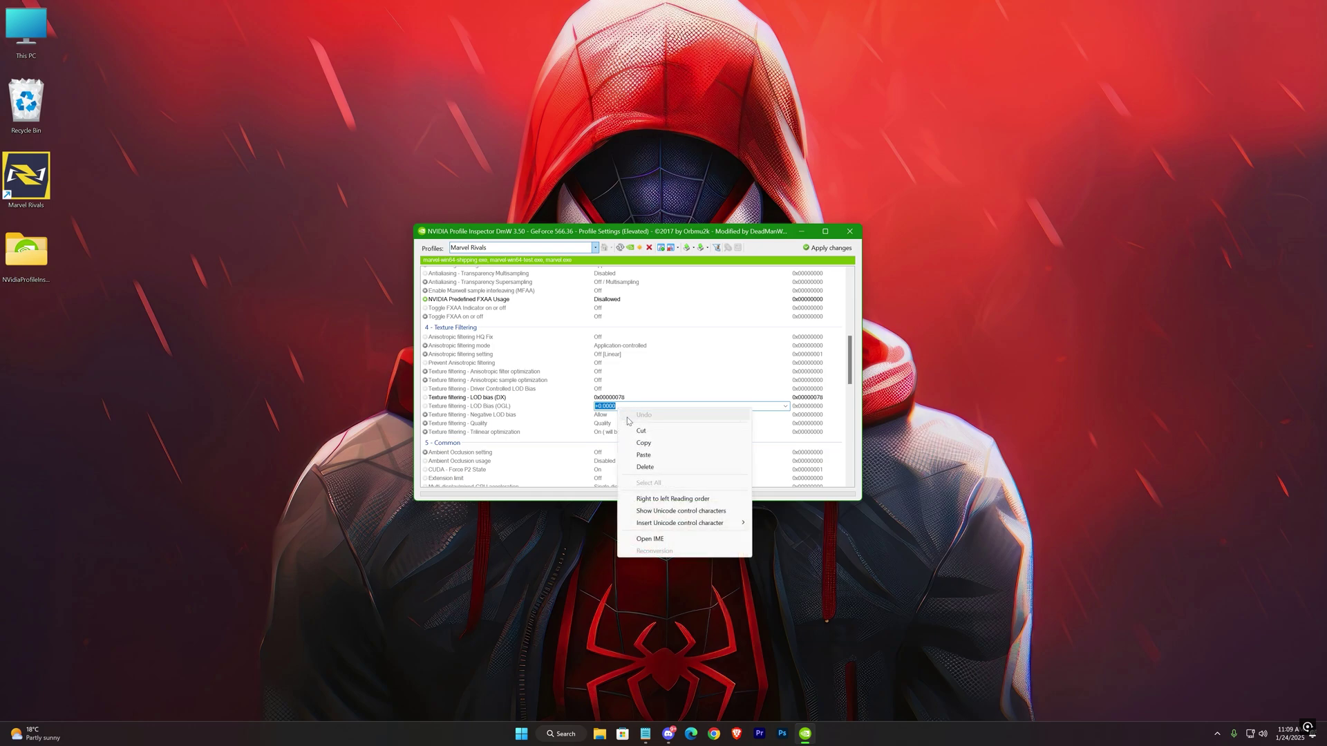
{"action": "left_click", "coordinate": [650, 456]}
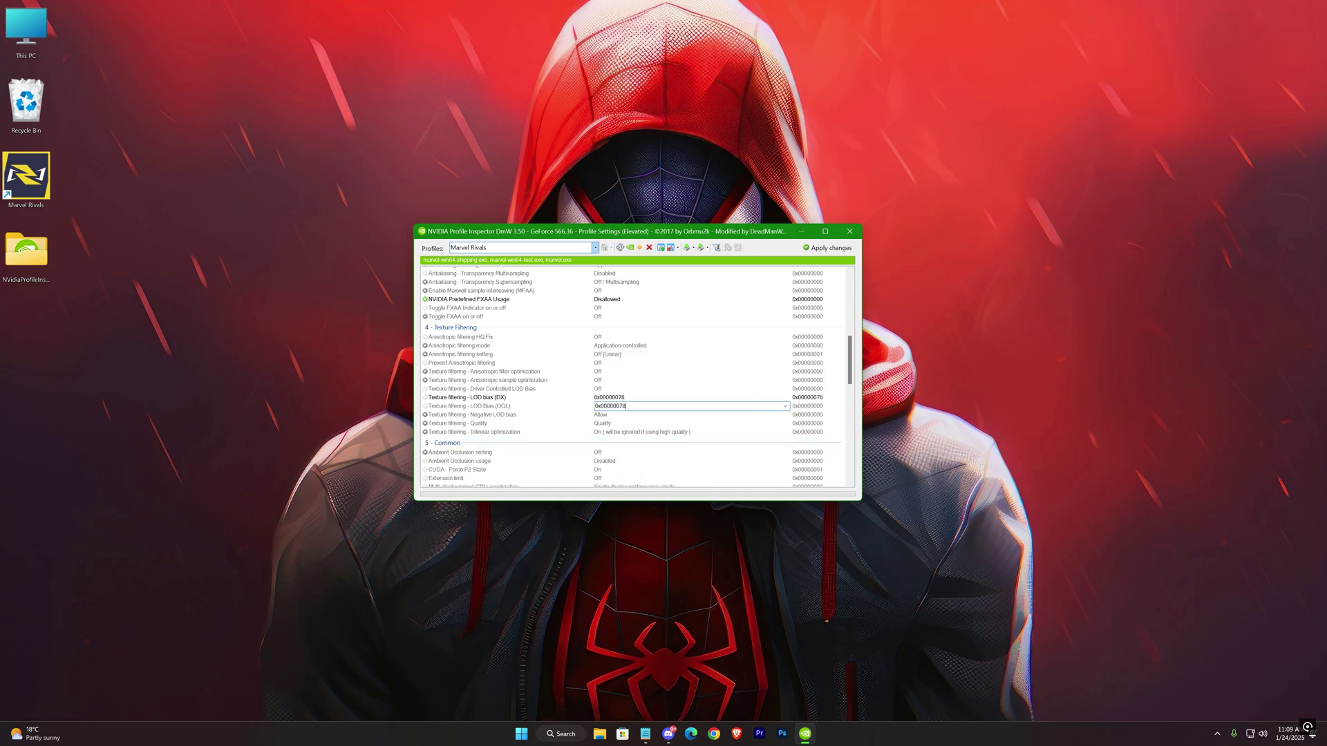
- Commit the OGL LOD bias and set Texture filtering - Quality to High performance
{"action": "key", "text": "Return"}
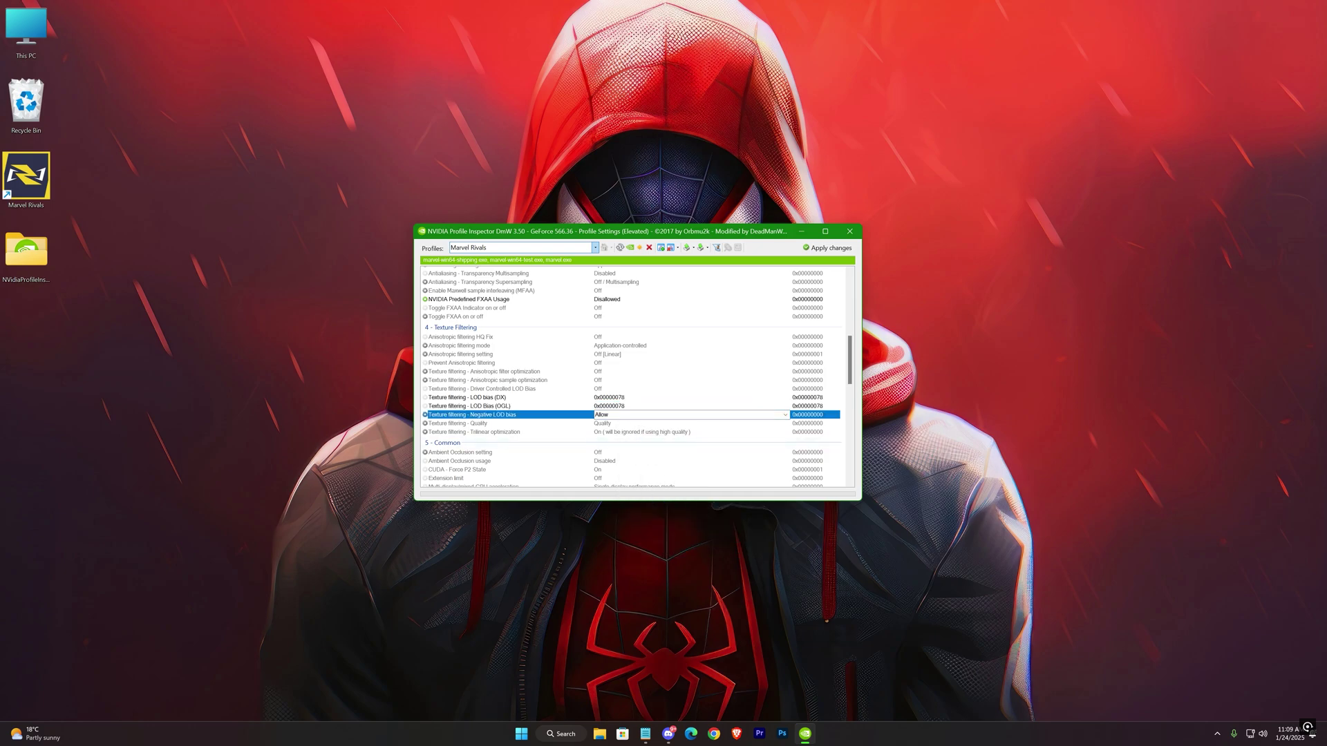
{"action": "left_click", "coordinate": [650, 423]}
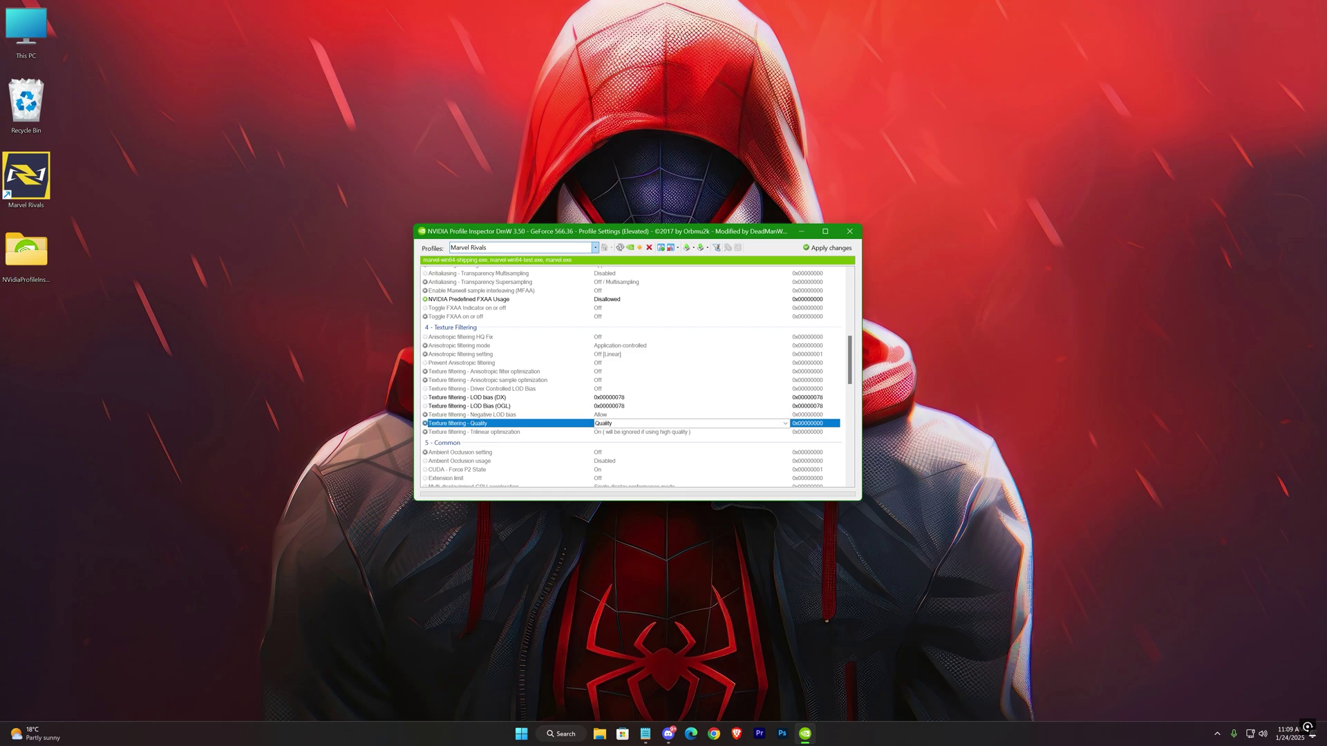
{"action": "left_click", "coordinate": [653, 423]}
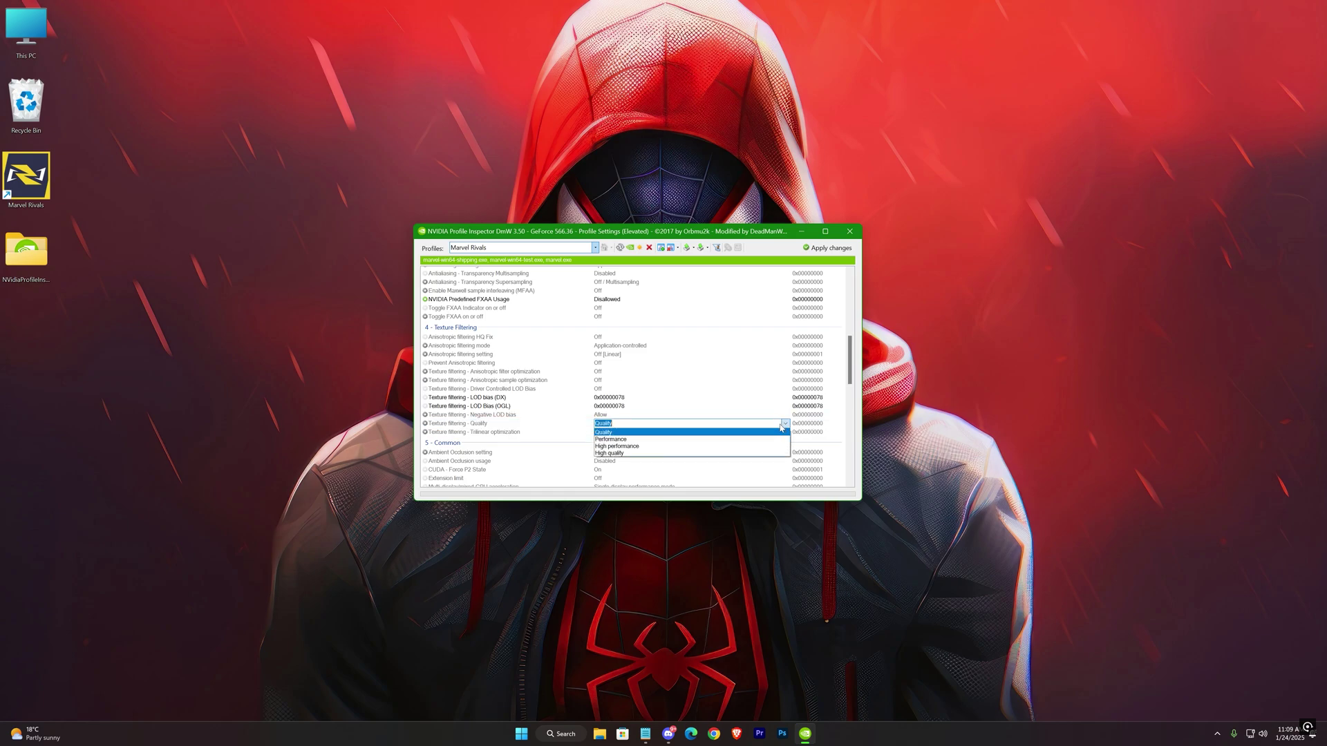
{"action": "left_click", "coordinate": [658, 447]}
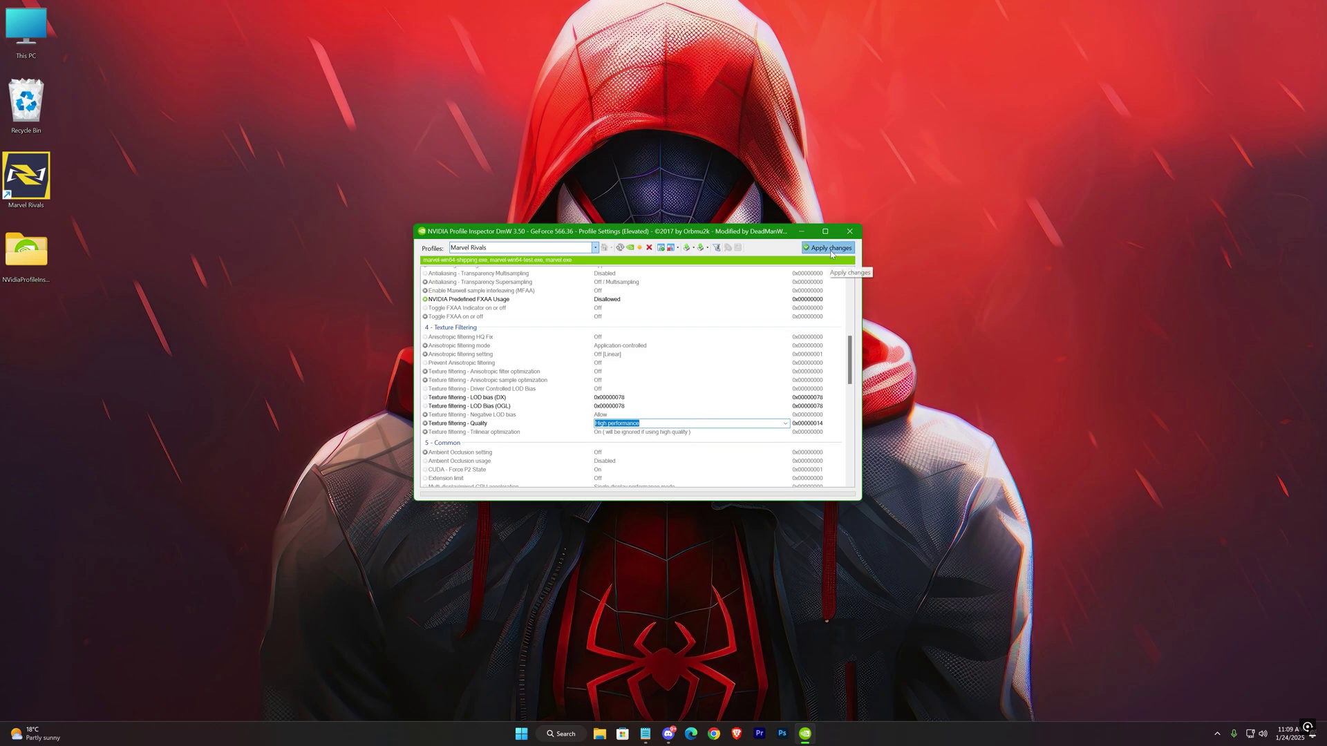
{"action": "scroll", "coordinate": [734, 344], "scroll_direction": "up", "scroll_amount": 2}
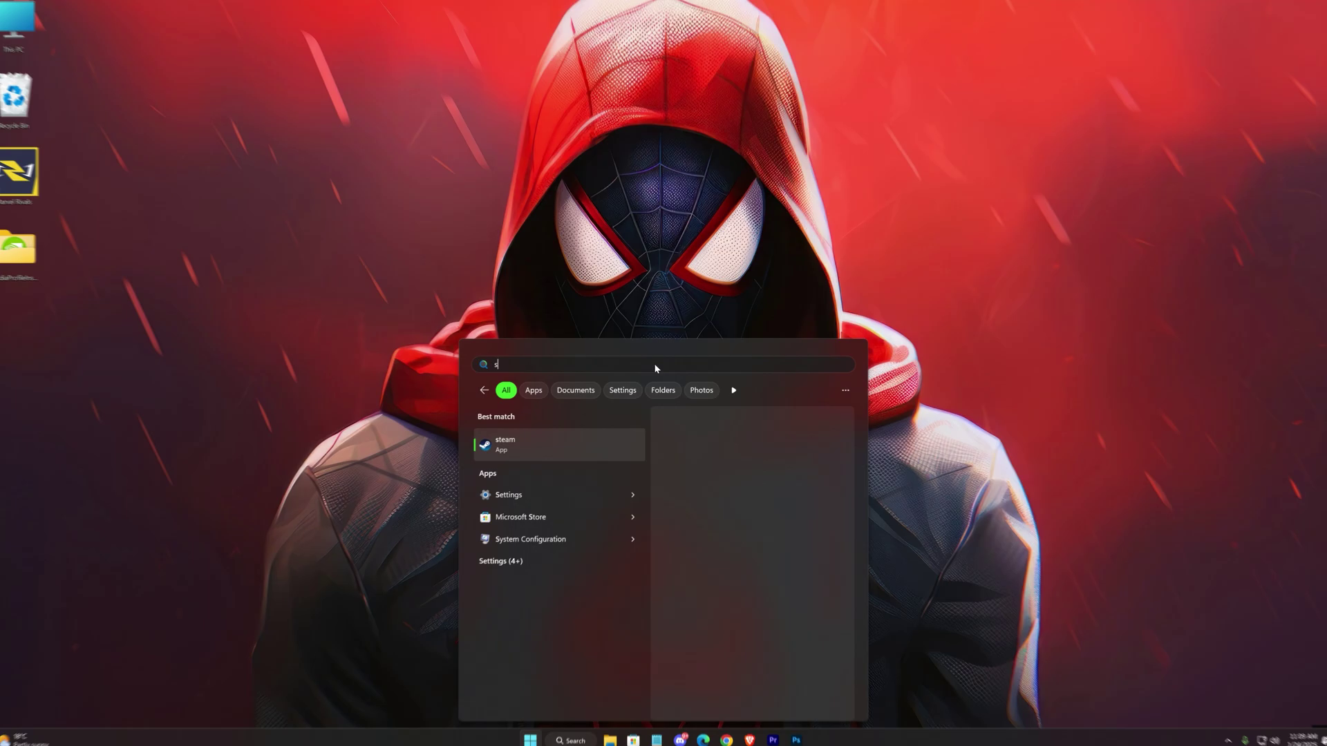
- Launch Steam and bring up the Marvel Rivals context menu in the game library
{"action": "key", "text": "Return"}
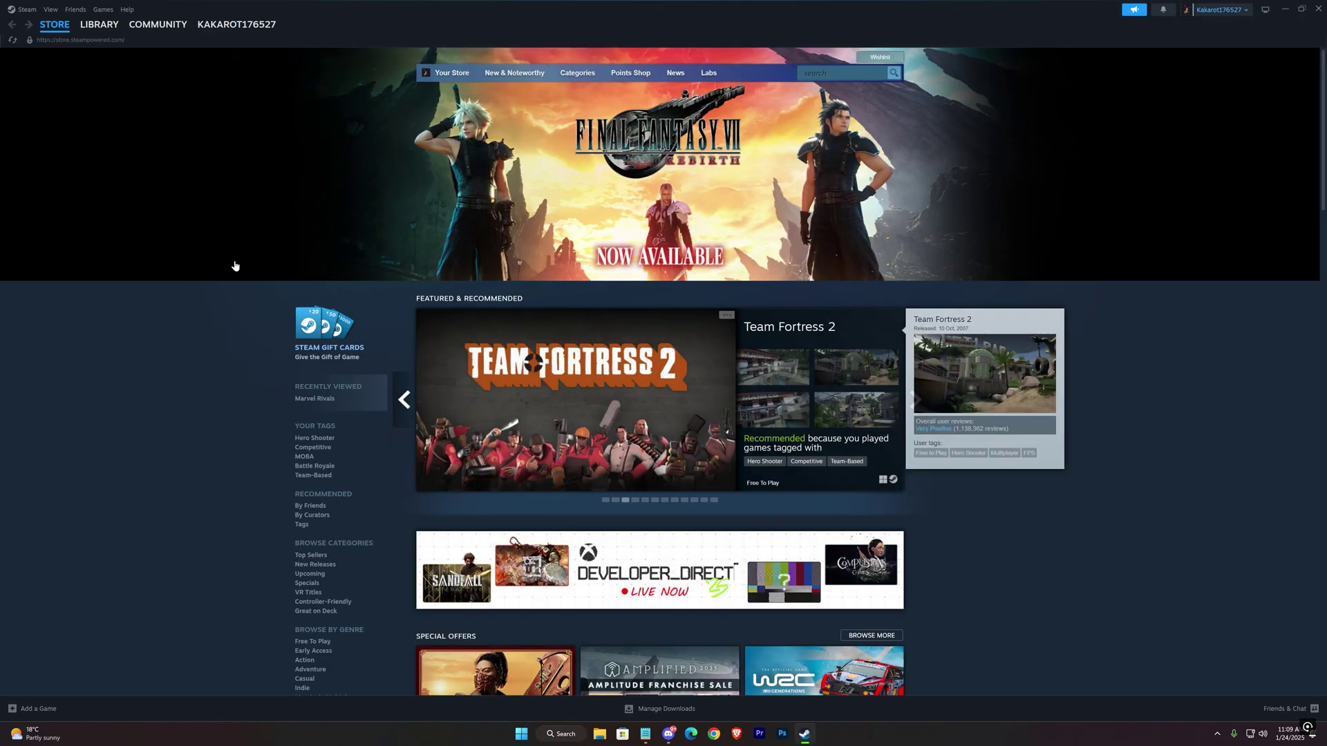
{"action": "left_click", "coordinate": [99, 25]}
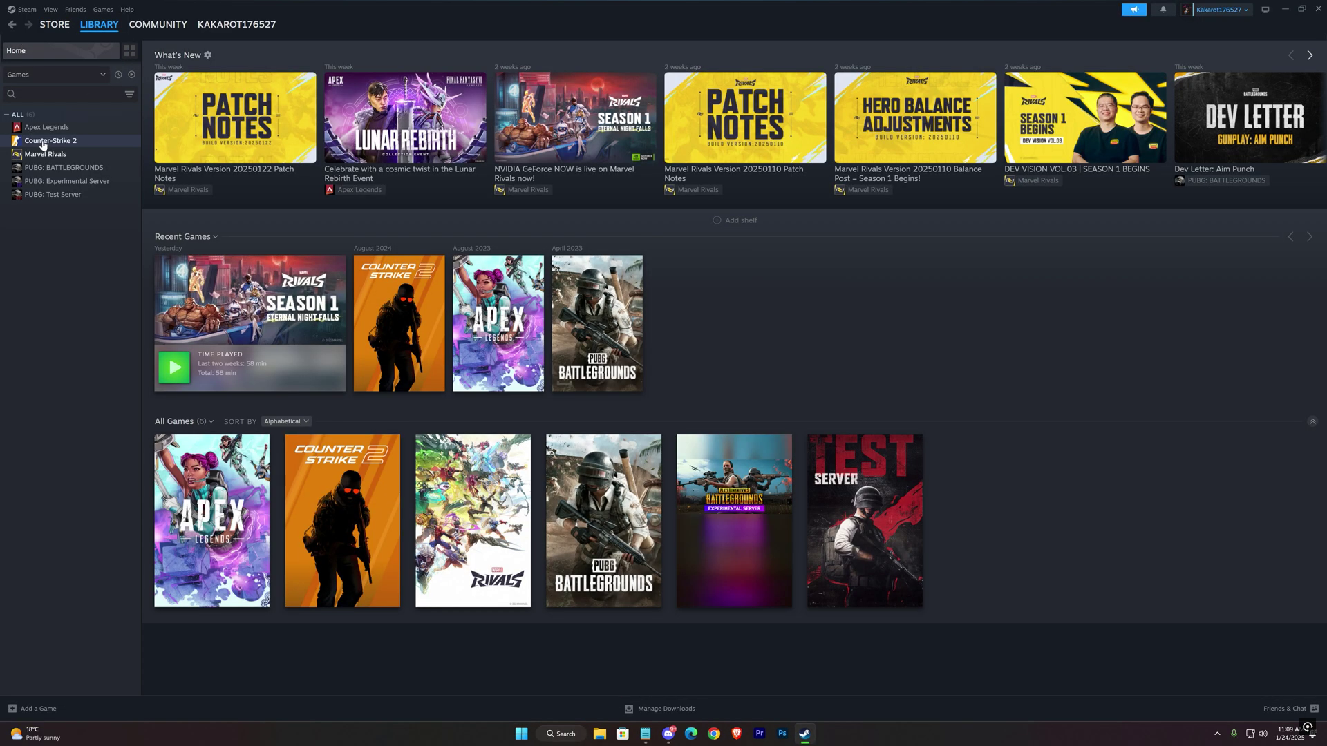
{"action": "left_click", "coordinate": [31, 155]}
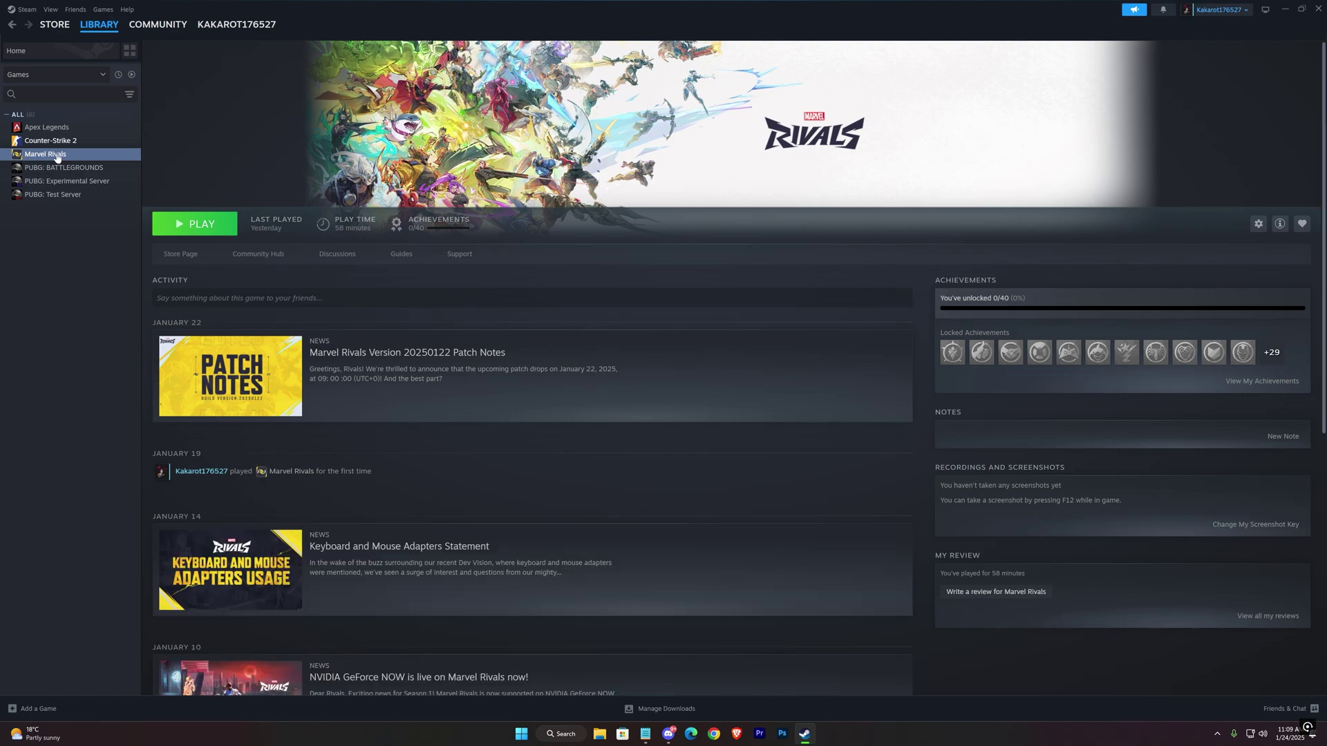
{"action": "right_click", "coordinate": [58, 155]}
- Copy the Marvel Rivals install folder path from Properties > Installed Files > Browse
{"action": "left_click", "coordinate": [85, 234]}
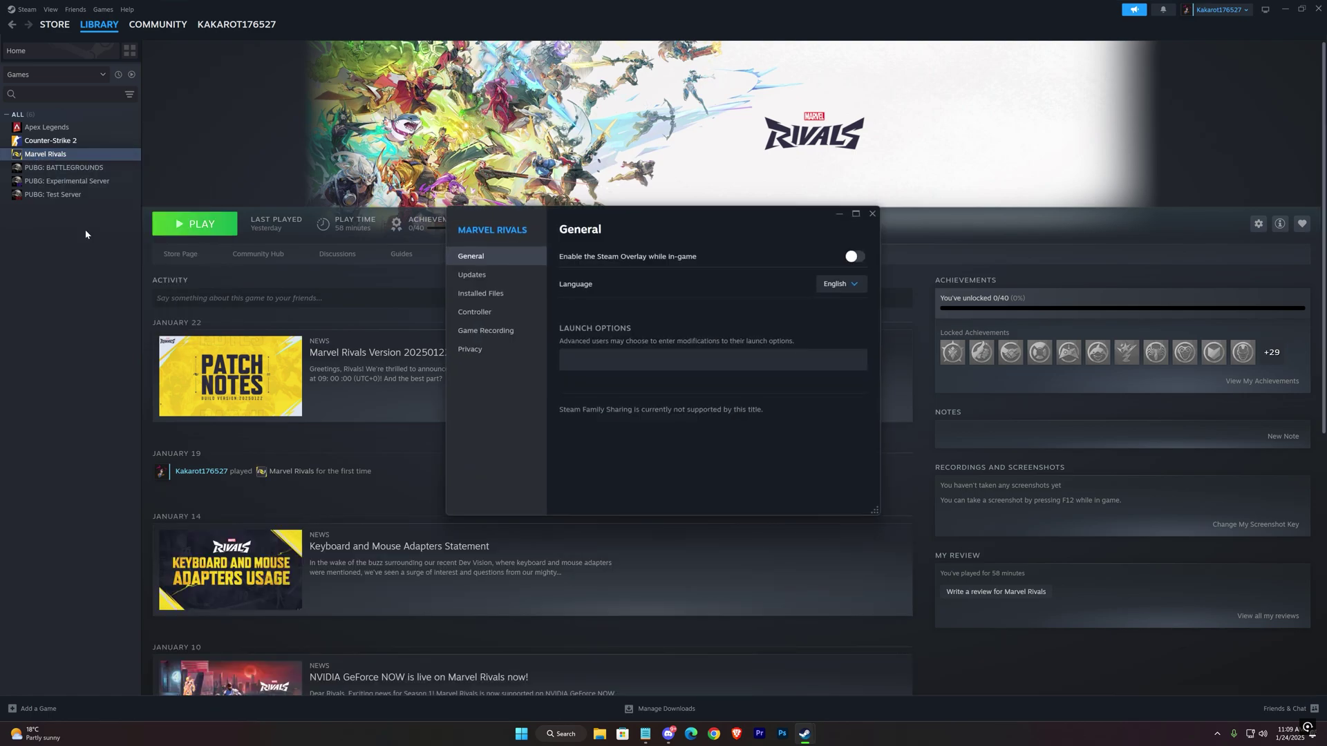
{"action": "left_click", "coordinate": [505, 296]}
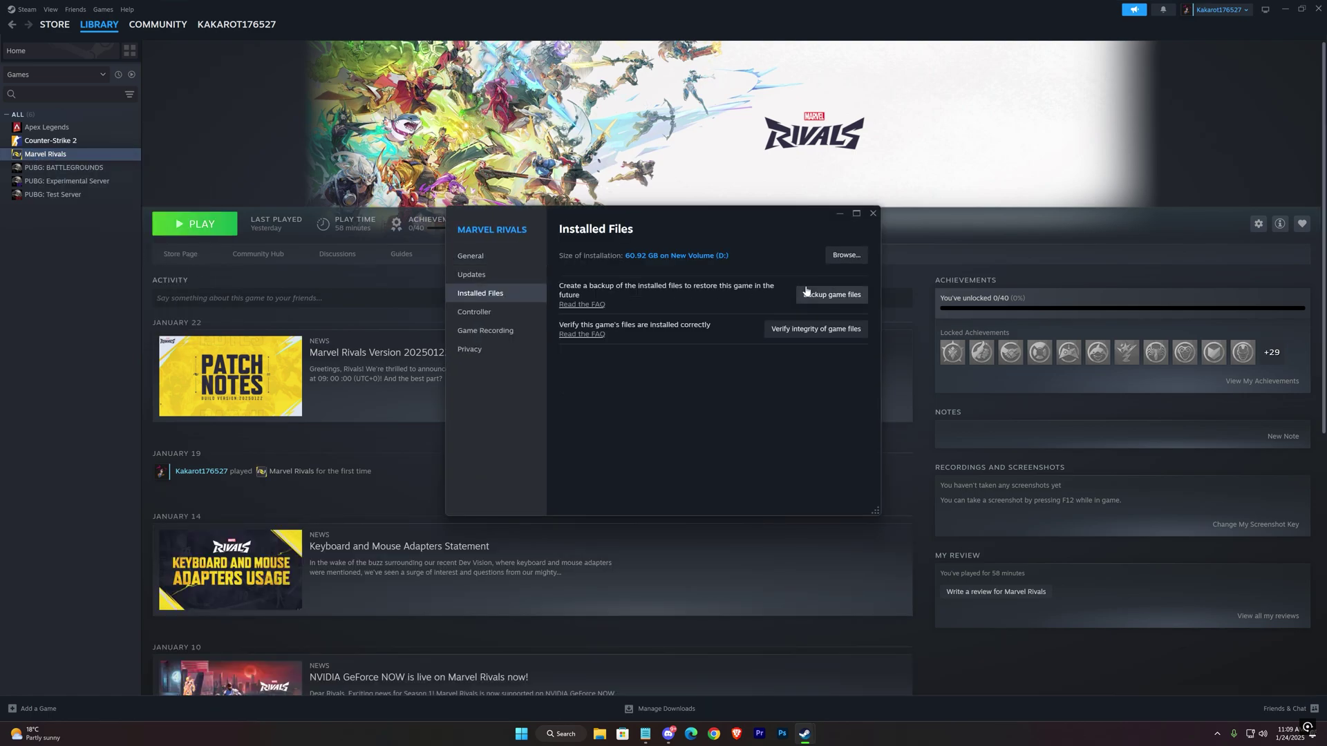
{"action": "left_click", "coordinate": [843, 258]}
{"action": "left_click", "coordinate": [752, 232]}
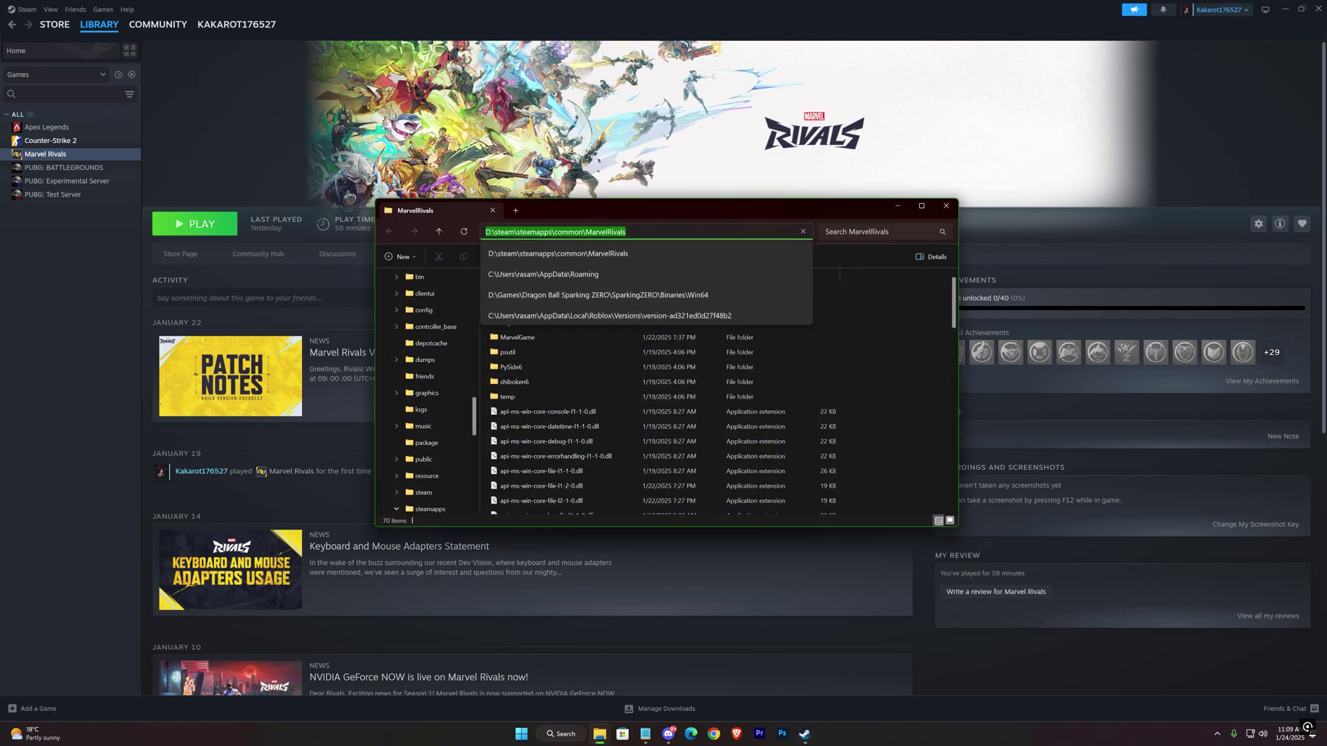
{"action": "right_click", "coordinate": [627, 233]}
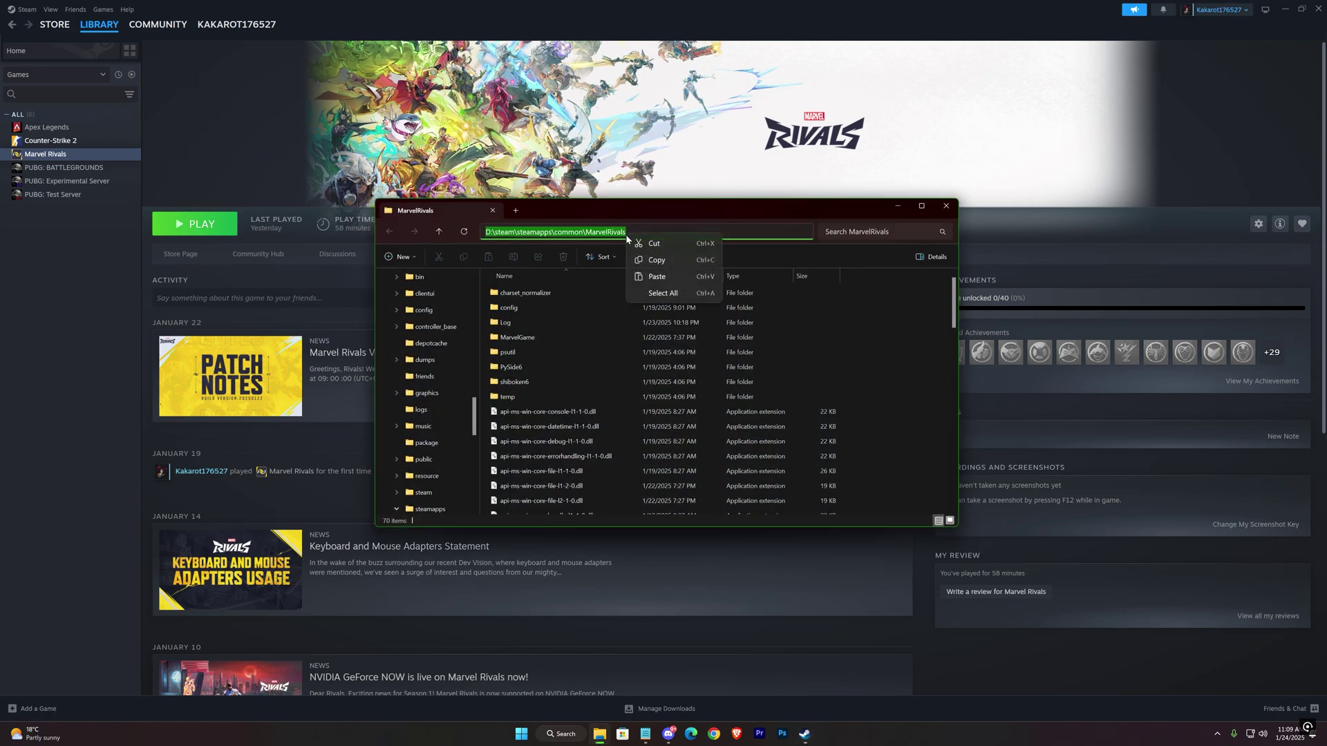
{"action": "left_click", "coordinate": [657, 259]}
- Close the Explorer, Steam and Properties windows and open Windows 'graphics settings'
{"action": "left_click", "coordinate": [946, 206]}
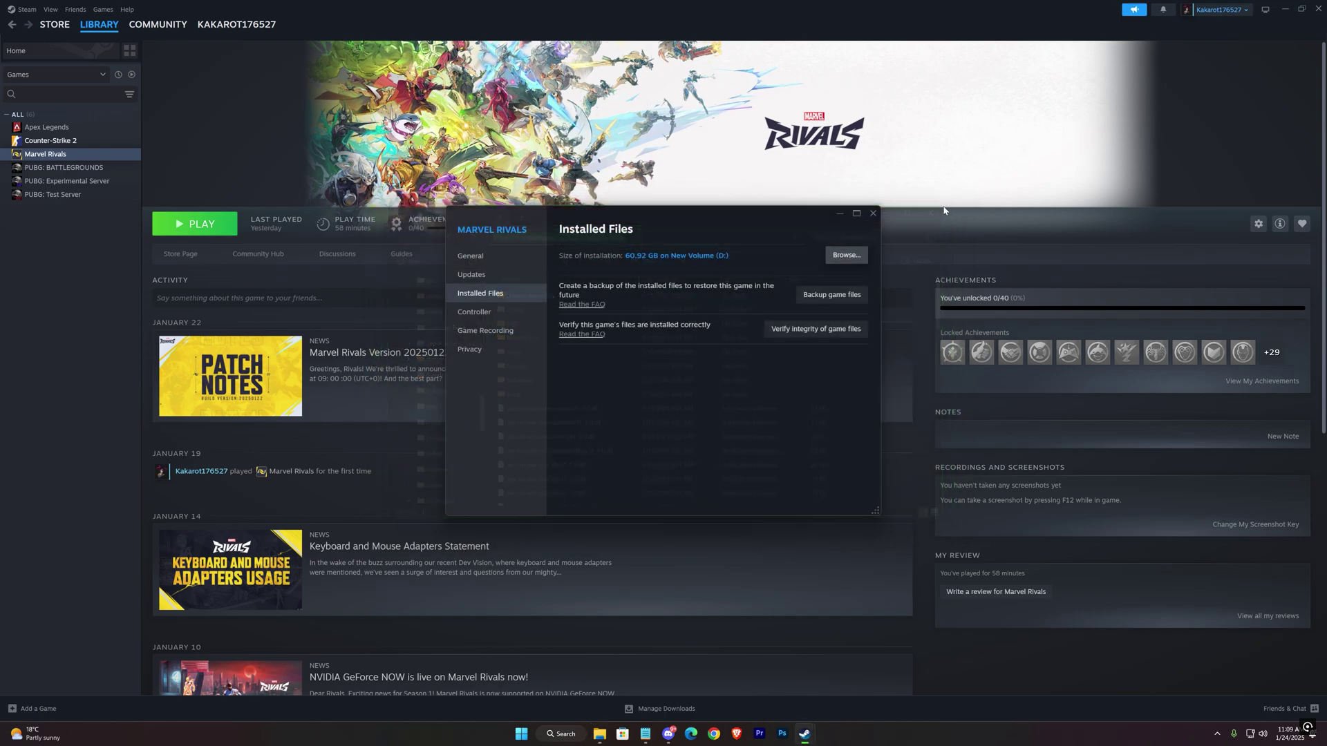
{"action": "left_click", "coordinate": [1321, 10]}
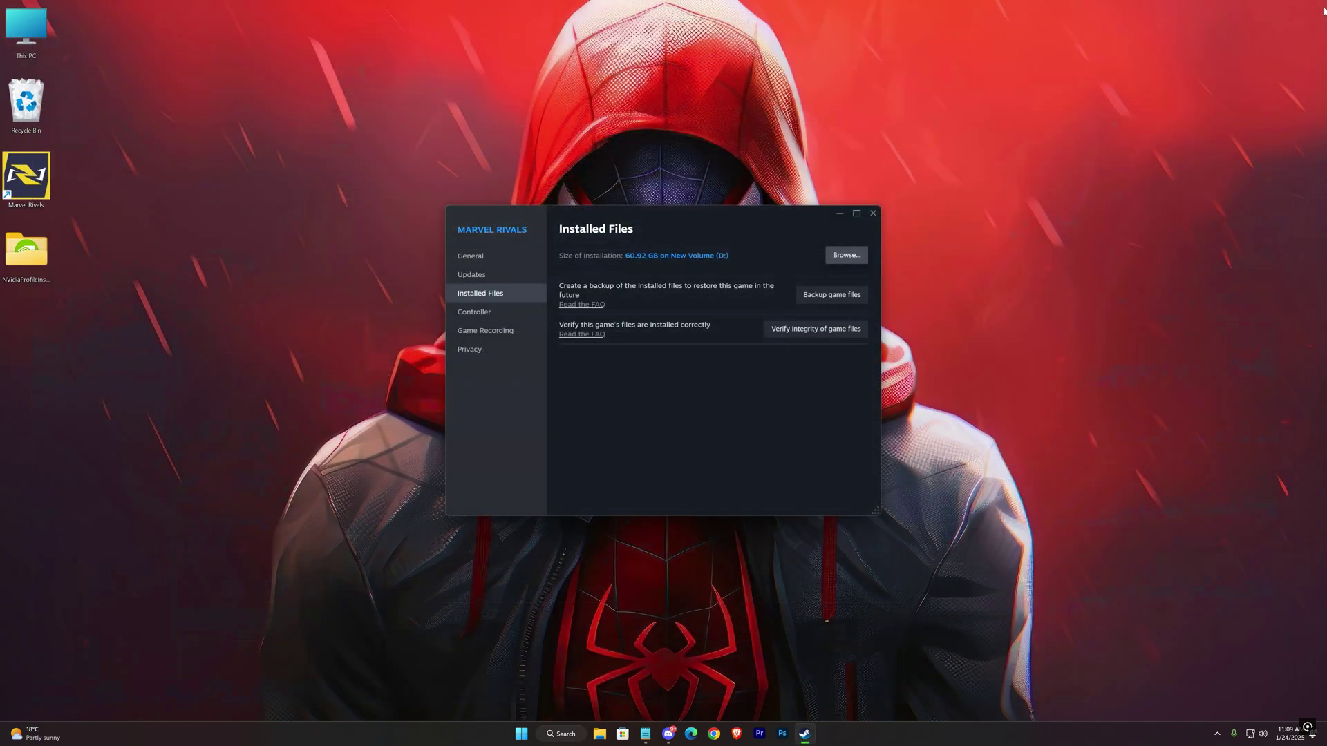
{"action": "left_click", "coordinate": [873, 212]}
{"action": "key", "text": "super"}
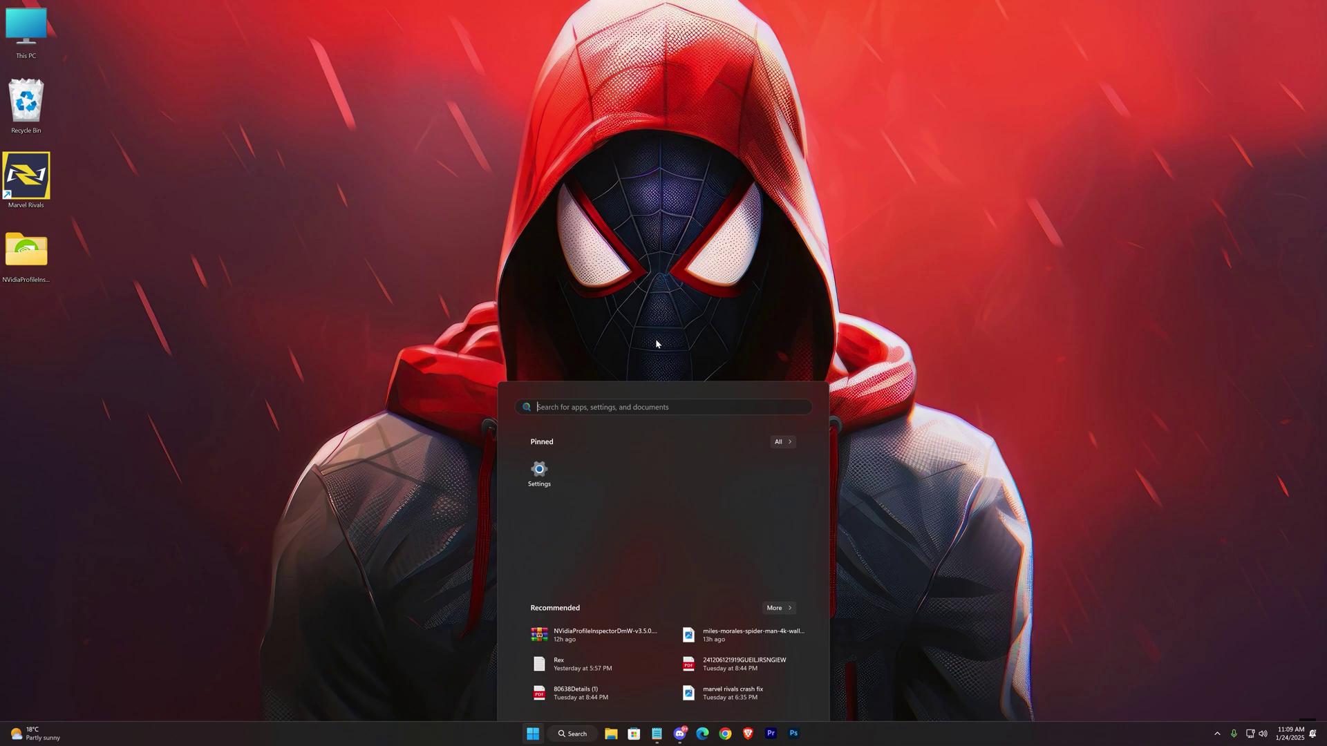
{"action": "type", "text": "graphics settings"}
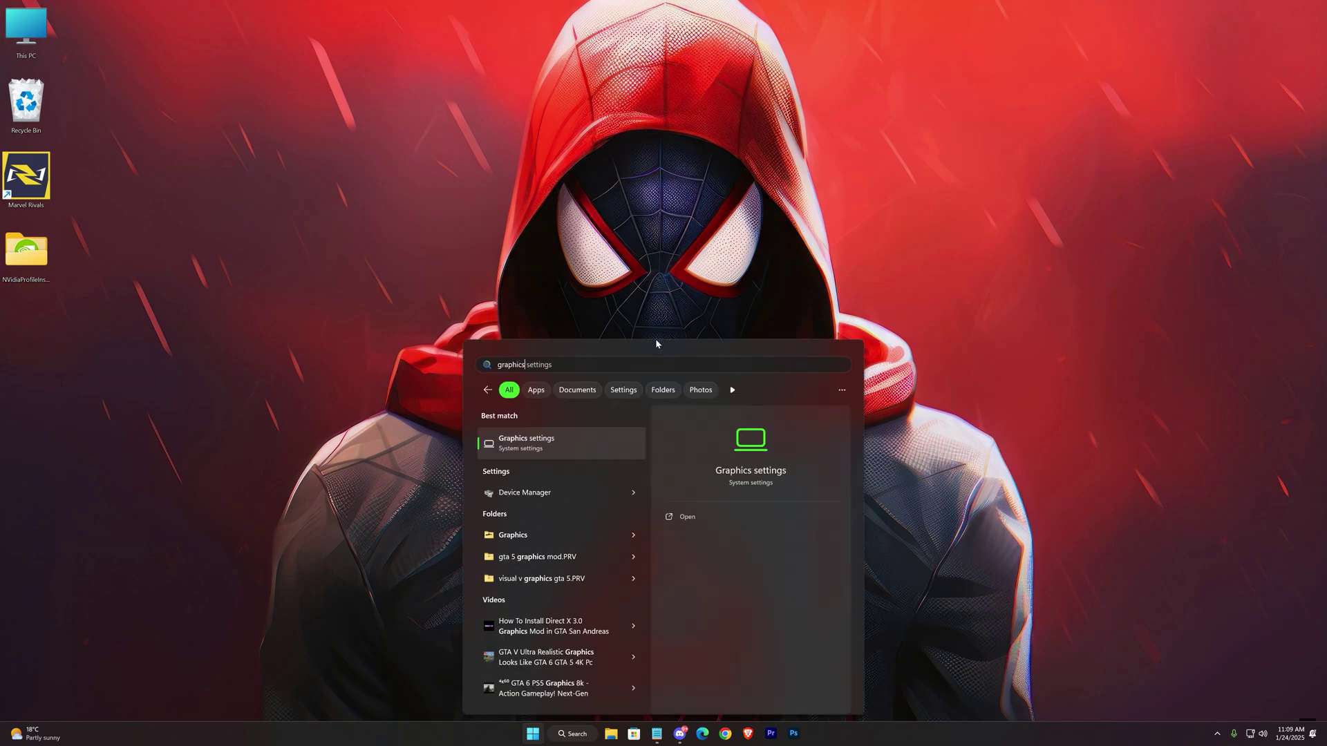
{"action": "key", "text": "Return"}
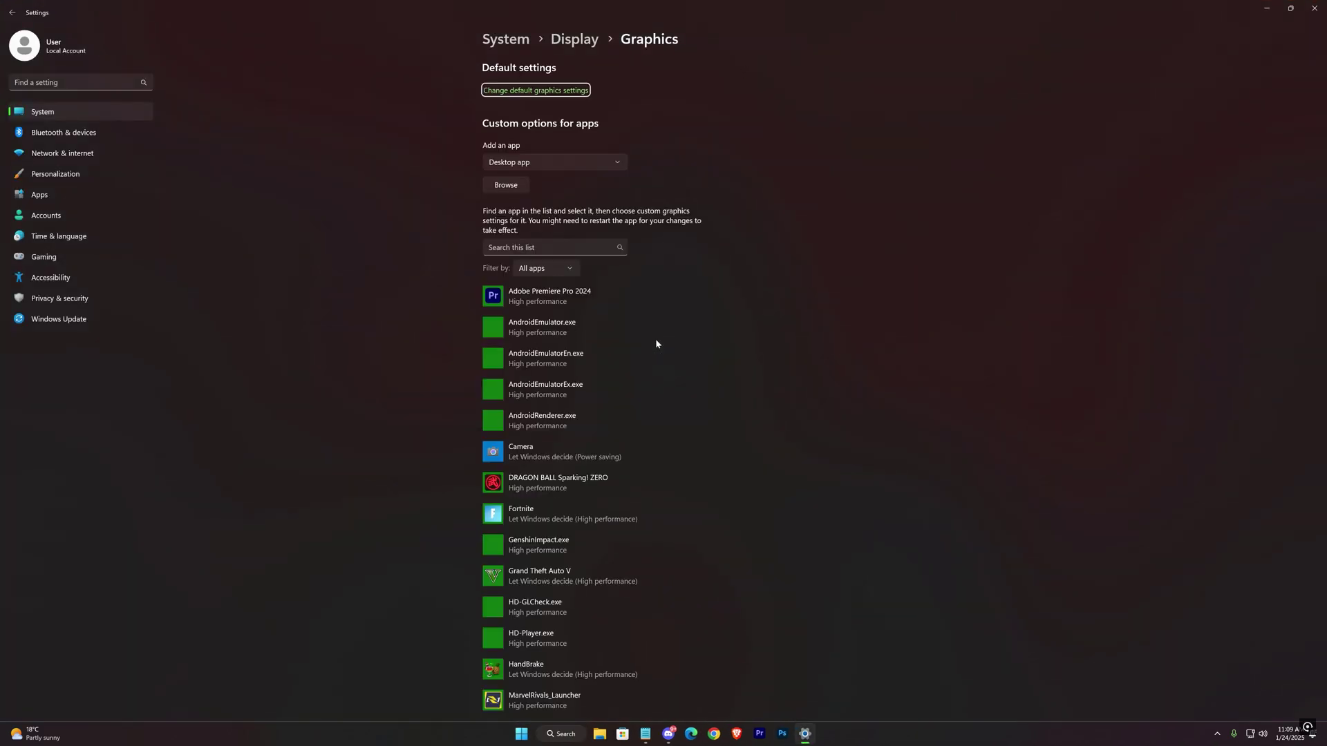
- Browse to the Marvel Rivals install folder and select MarvelRivals_Launcher as the app to add
{"action": "left_click", "coordinate": [505, 186]}
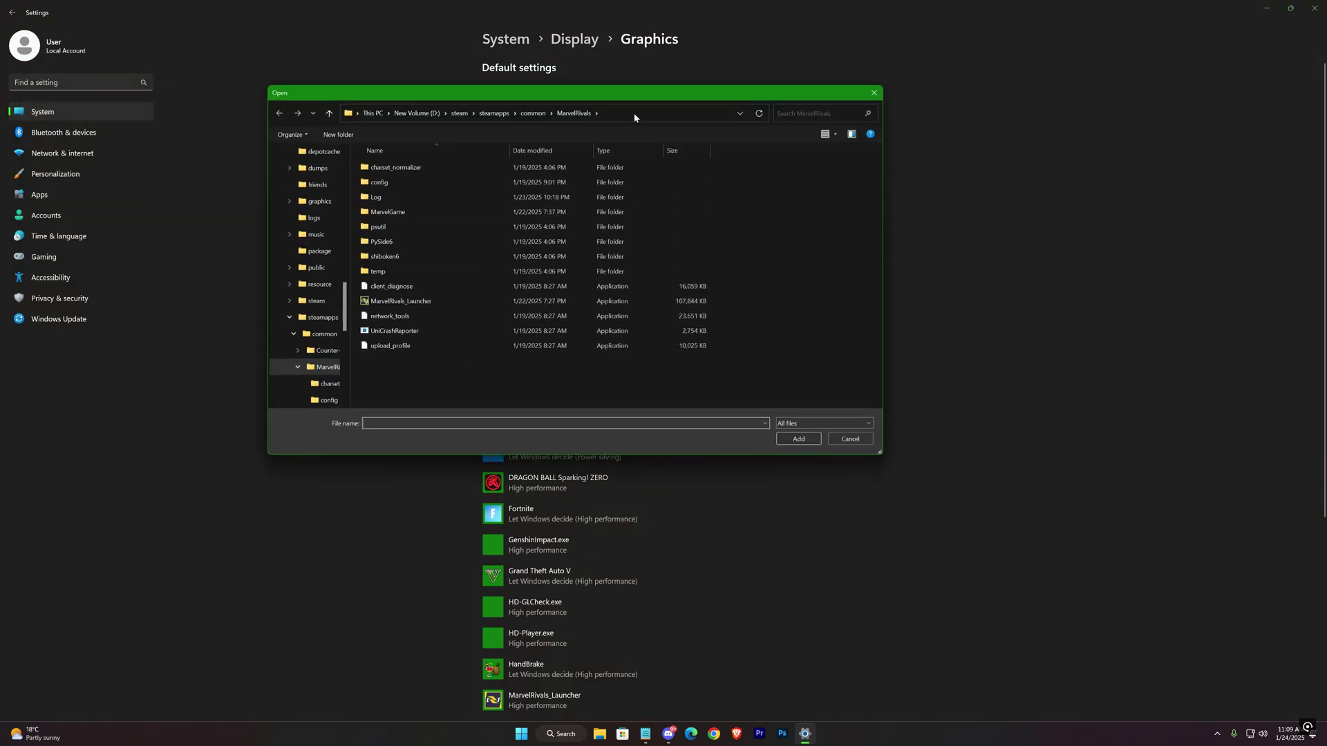
{"action": "left_click", "coordinate": [633, 114]}
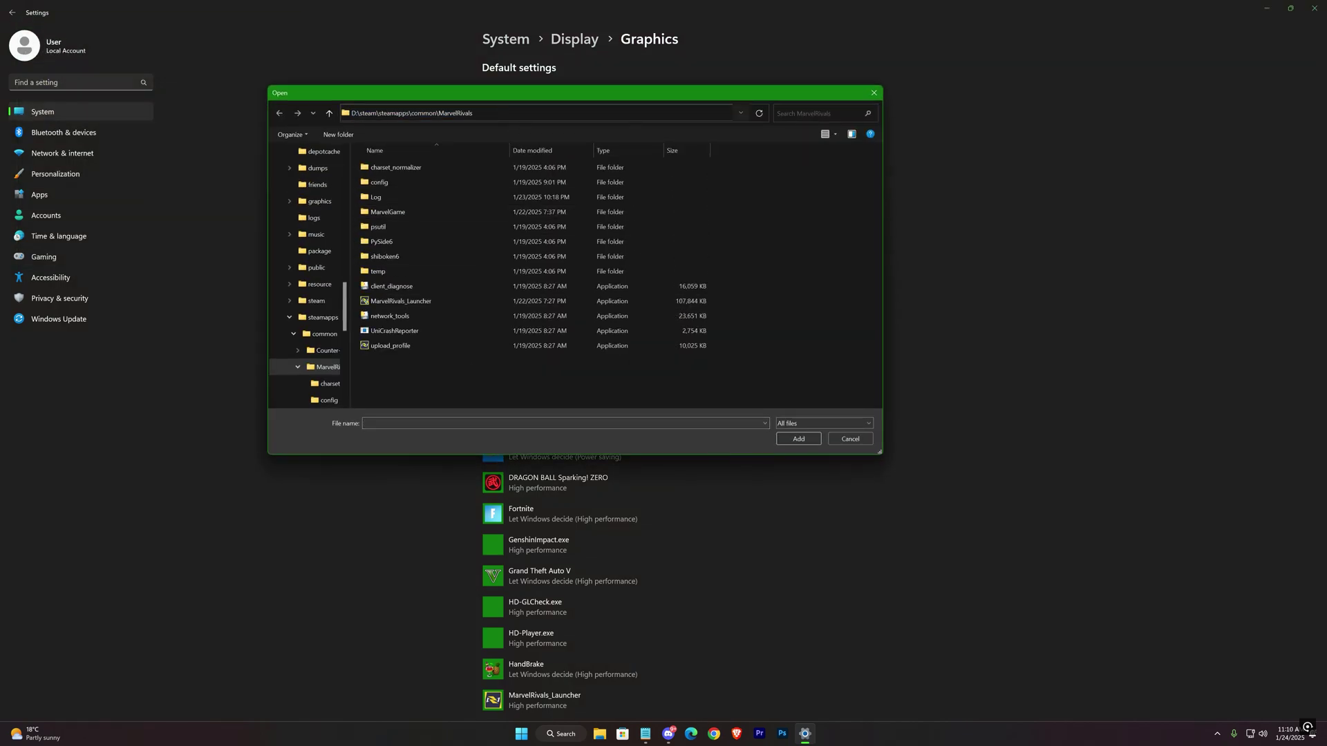
{"action": "key", "text": "Escape"}
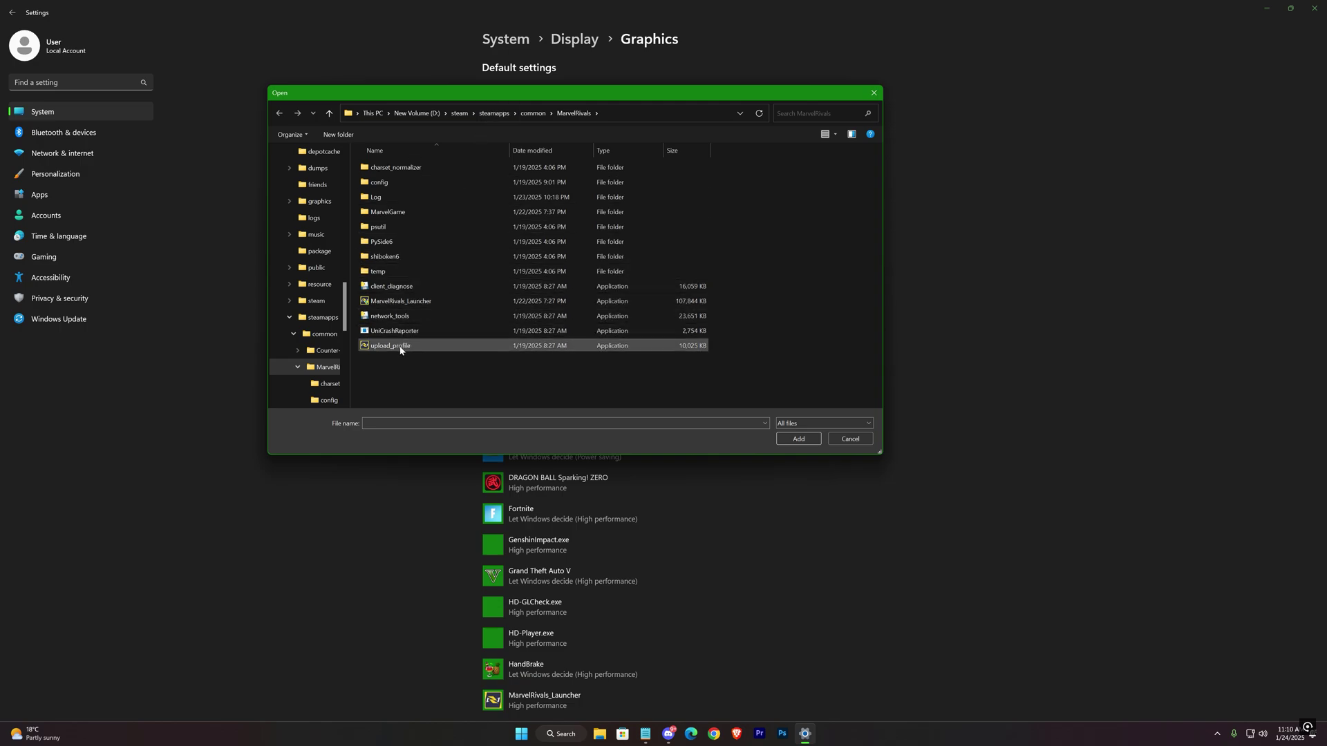
{"action": "left_click", "coordinate": [410, 305]}
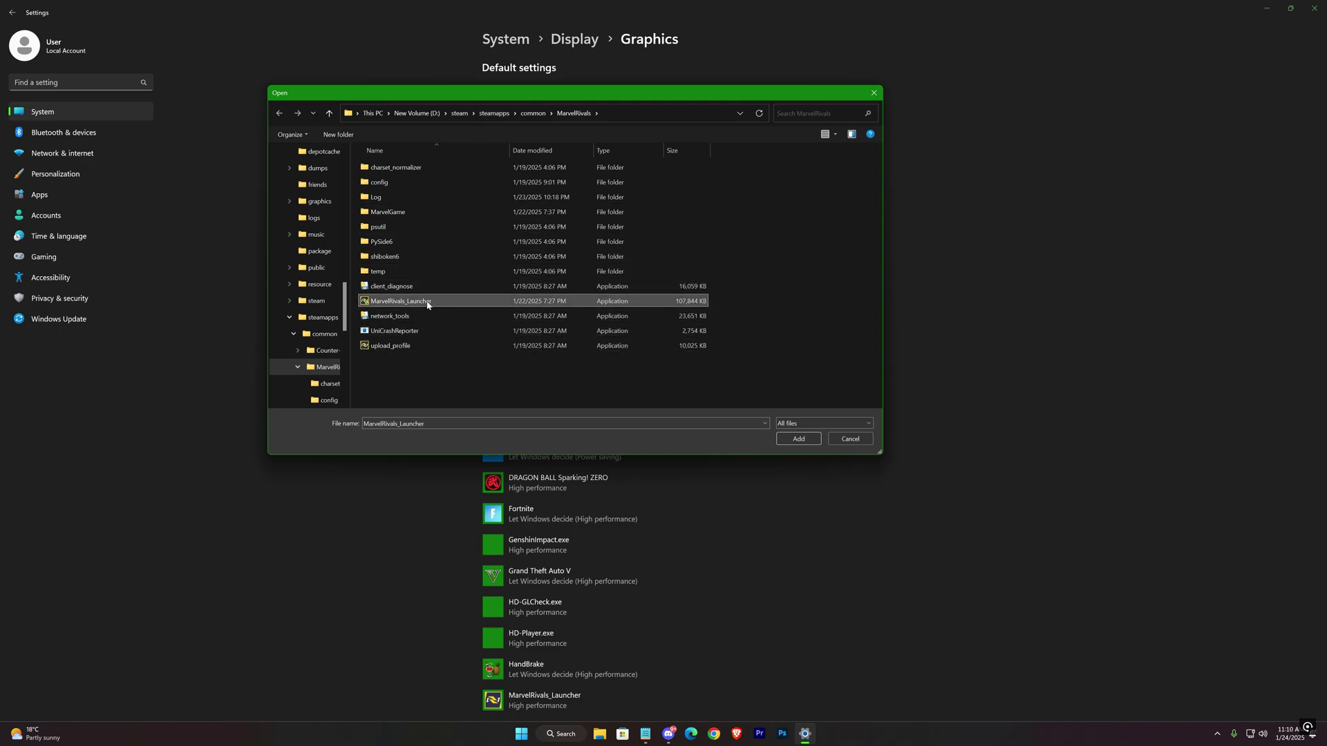
- Add MarvelRivals_Launcher, save its graphics preference as High performance, and close Settings
{"action": "left_click", "coordinate": [781, 440]}
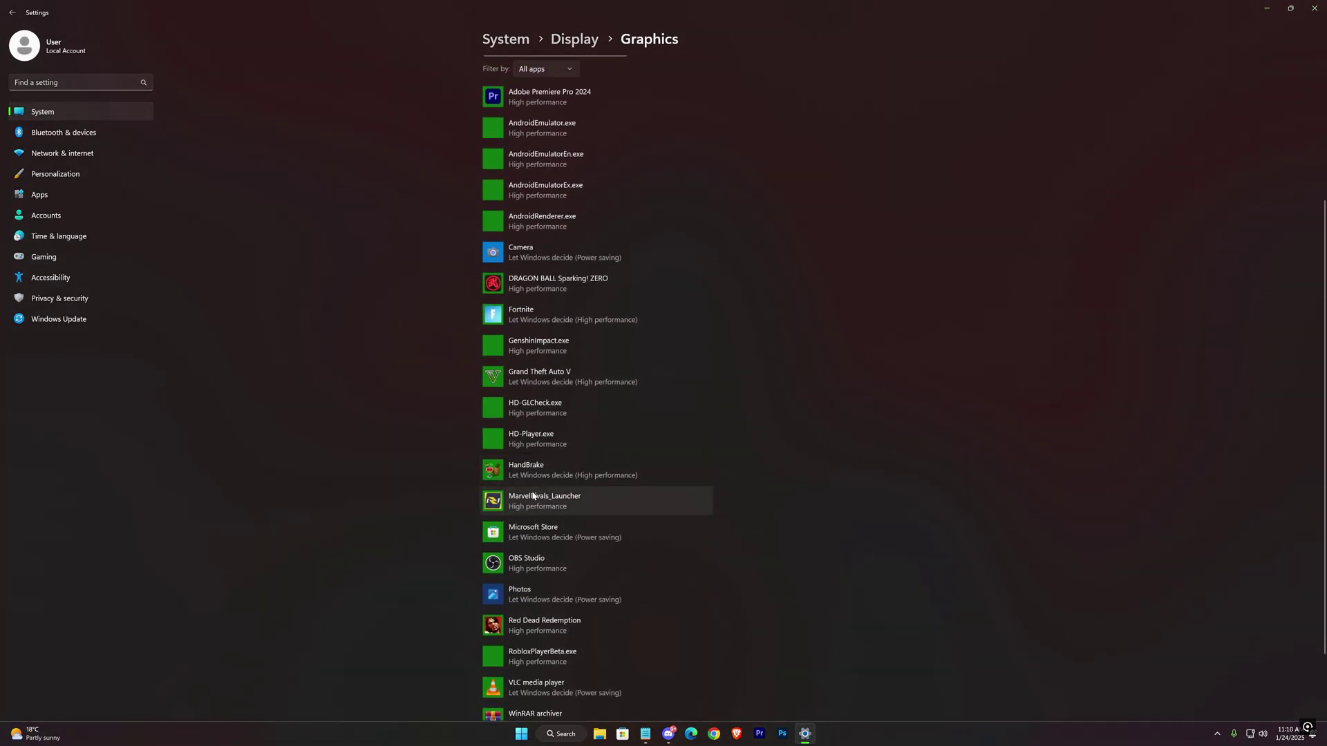
{"action": "left_click", "coordinate": [599, 500]}
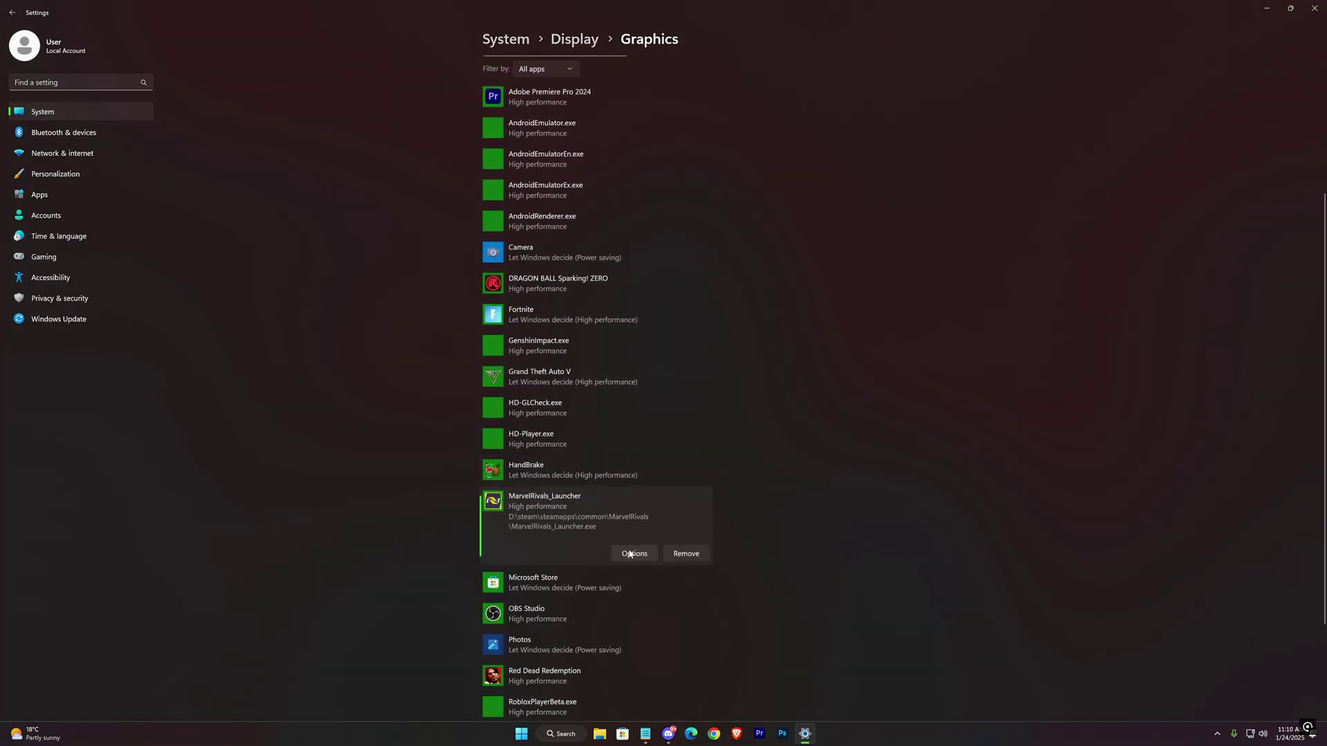
{"action": "left_click", "coordinate": [629, 555]}
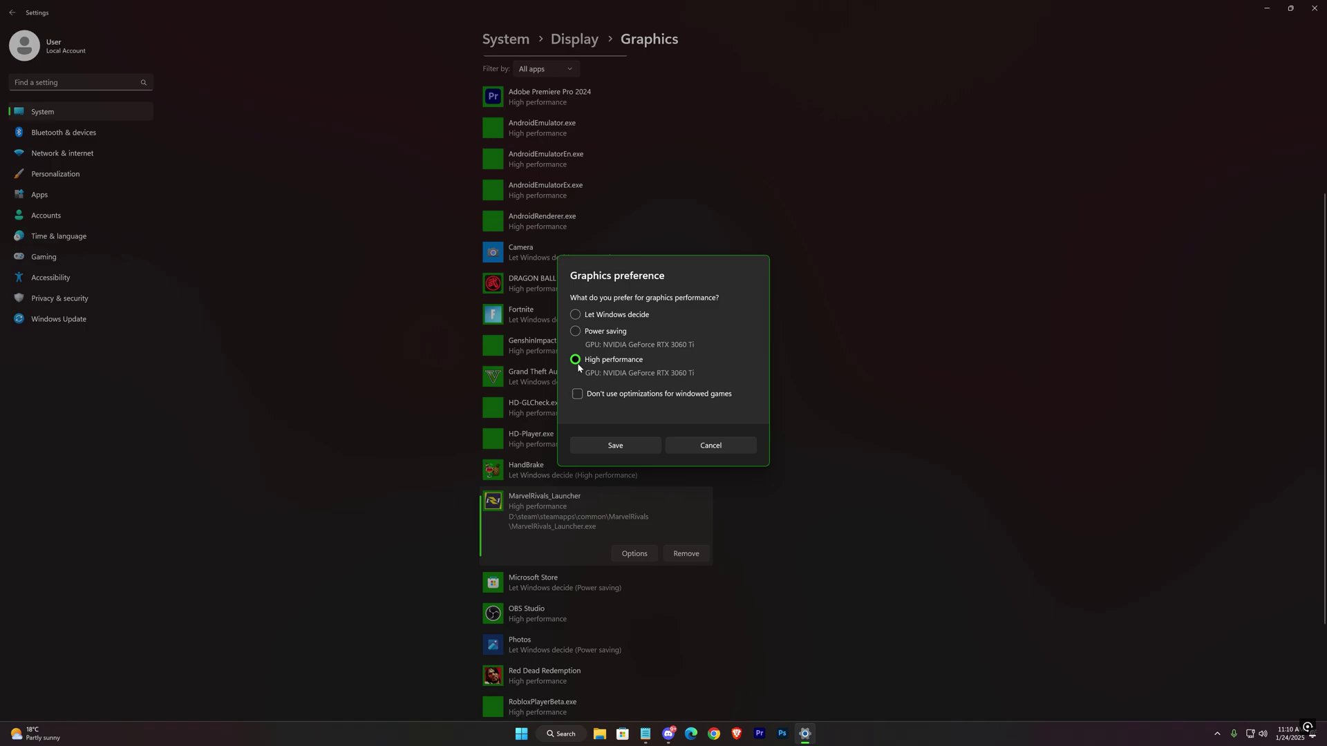
{"action": "left_click", "coordinate": [601, 446]}
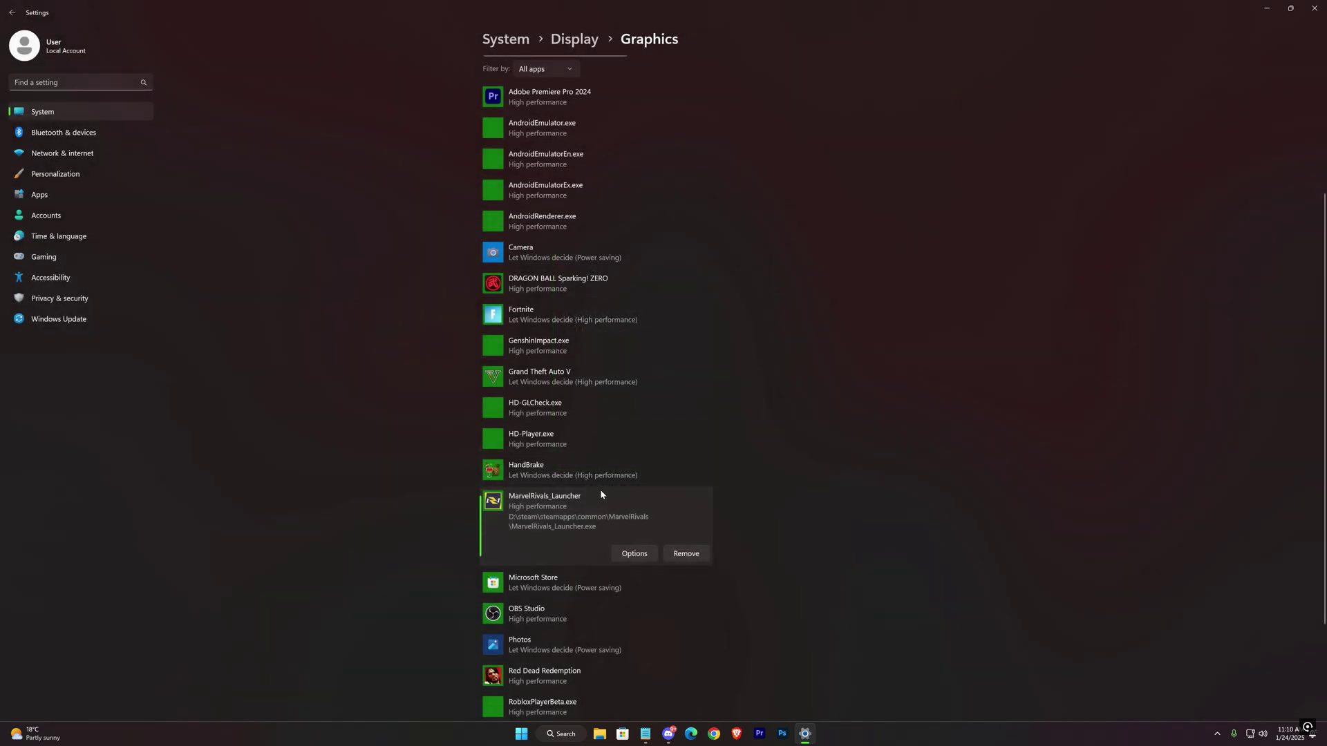
{"action": "left_click", "coordinate": [1314, 8]}
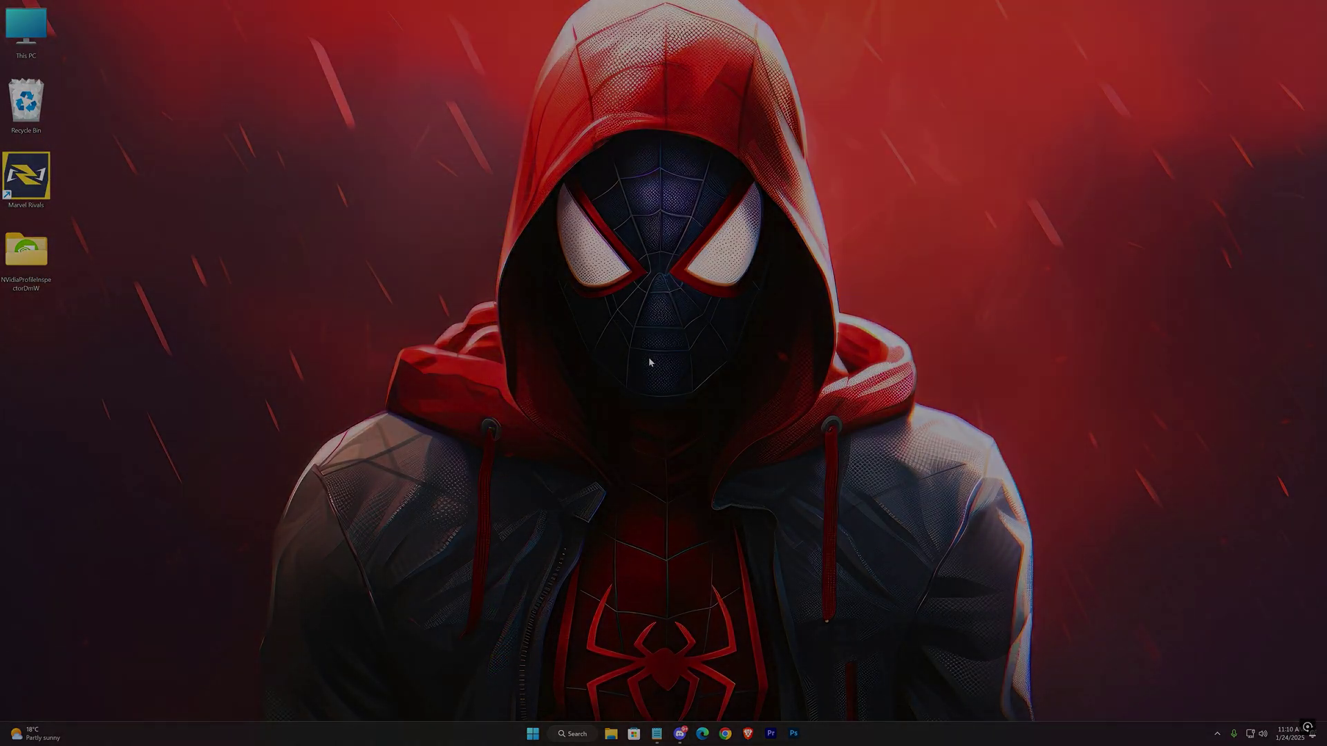